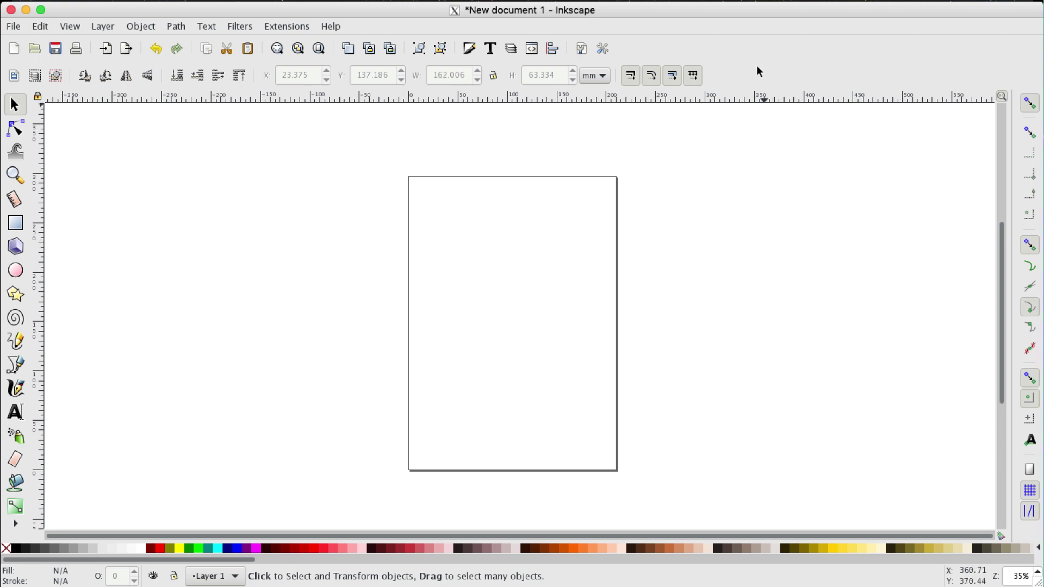
Step: In Document Properties, hide the page border and set page size units and display units to px
click(582, 49)
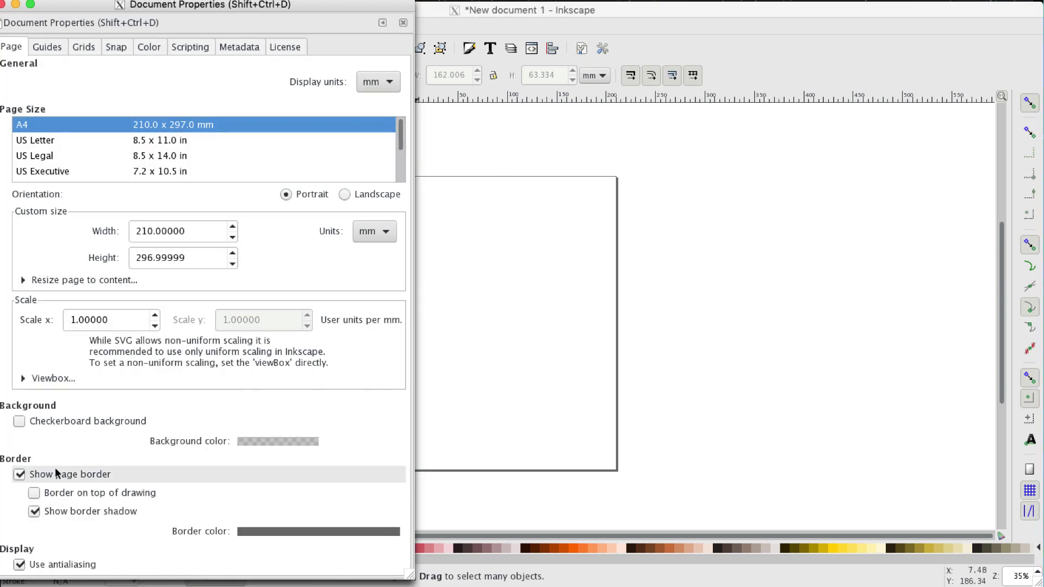
click(20, 476)
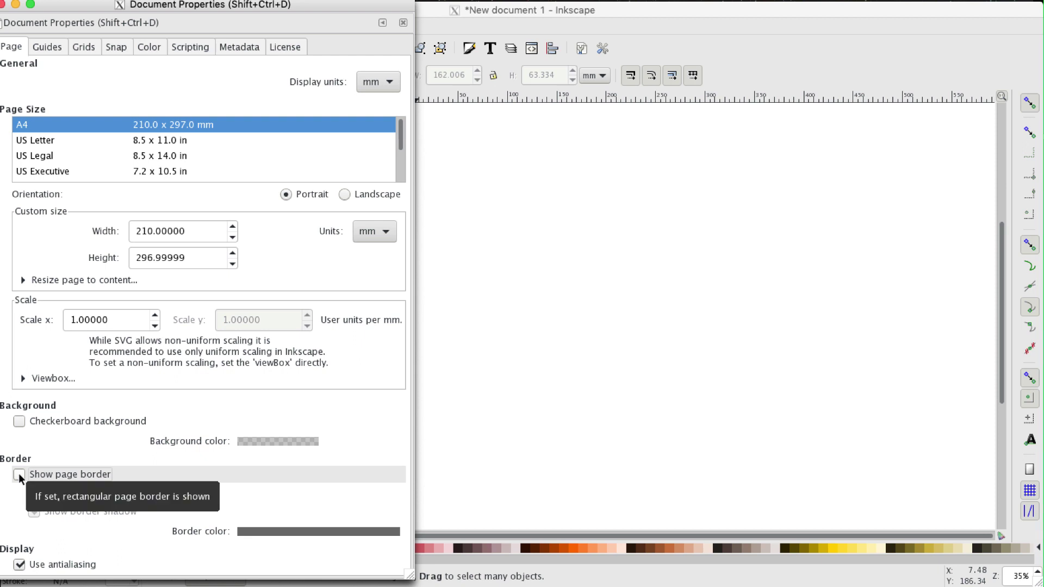
click(373, 234)
click(375, 273)
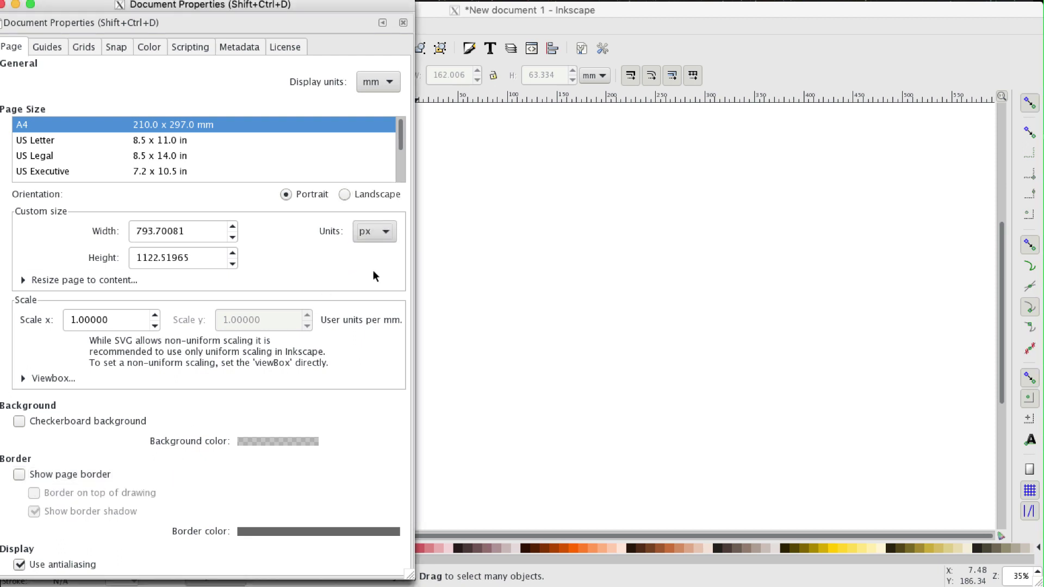
click(379, 83)
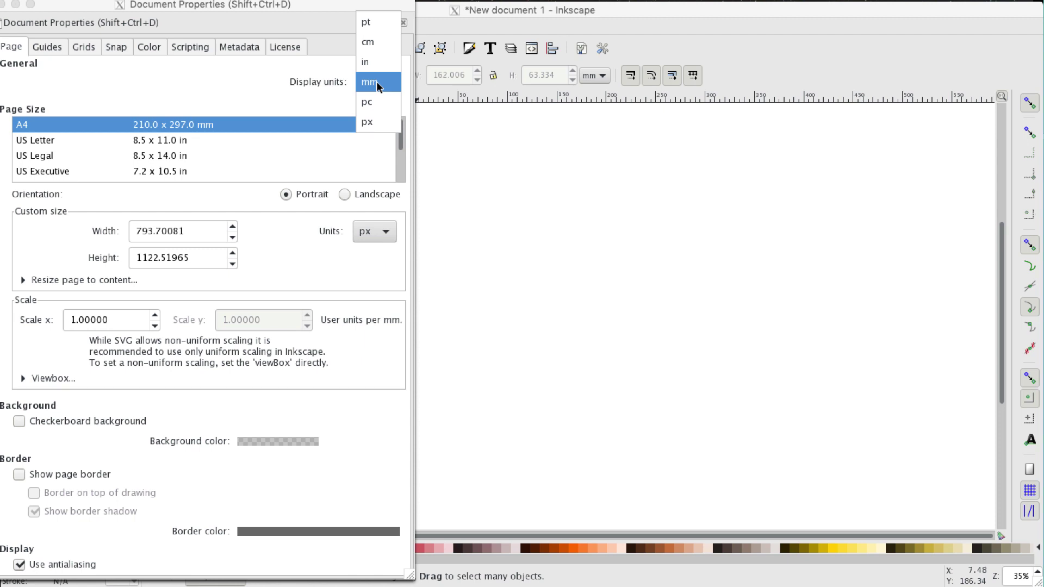
click(367, 122)
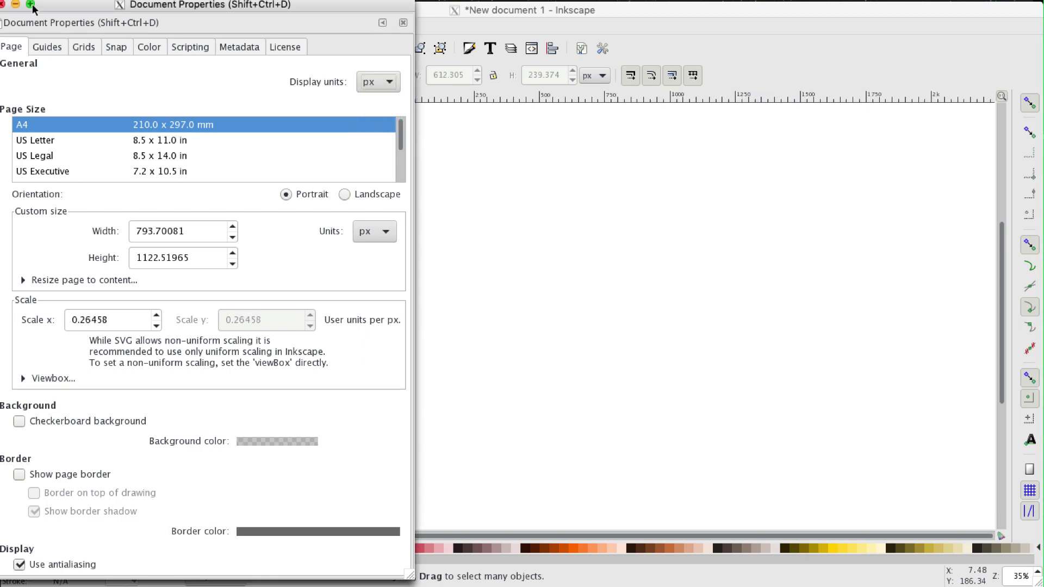
click(6, 5)
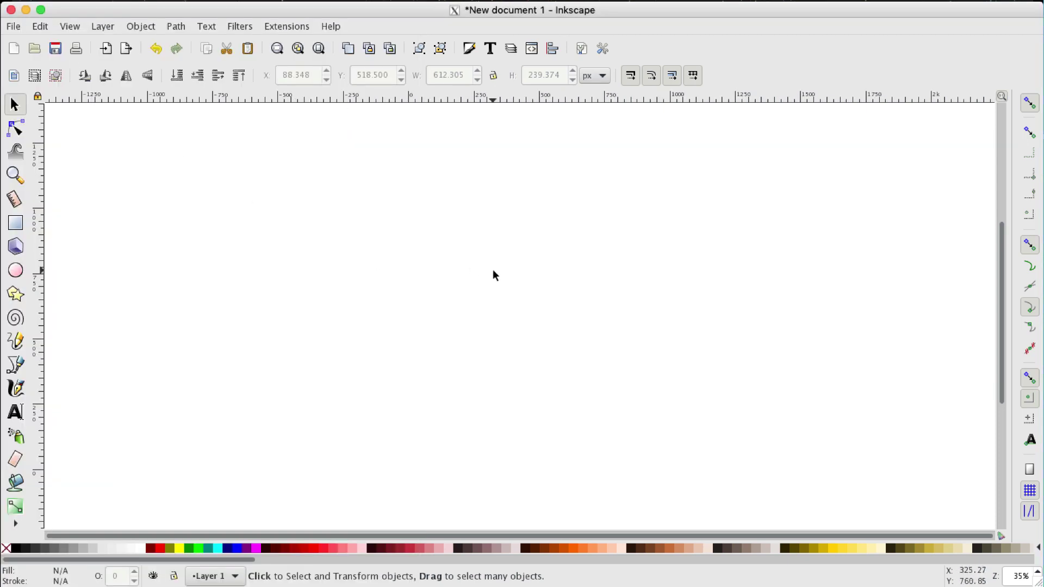
Step: Zoom the canvas to actual 1:1 size
click(70, 26)
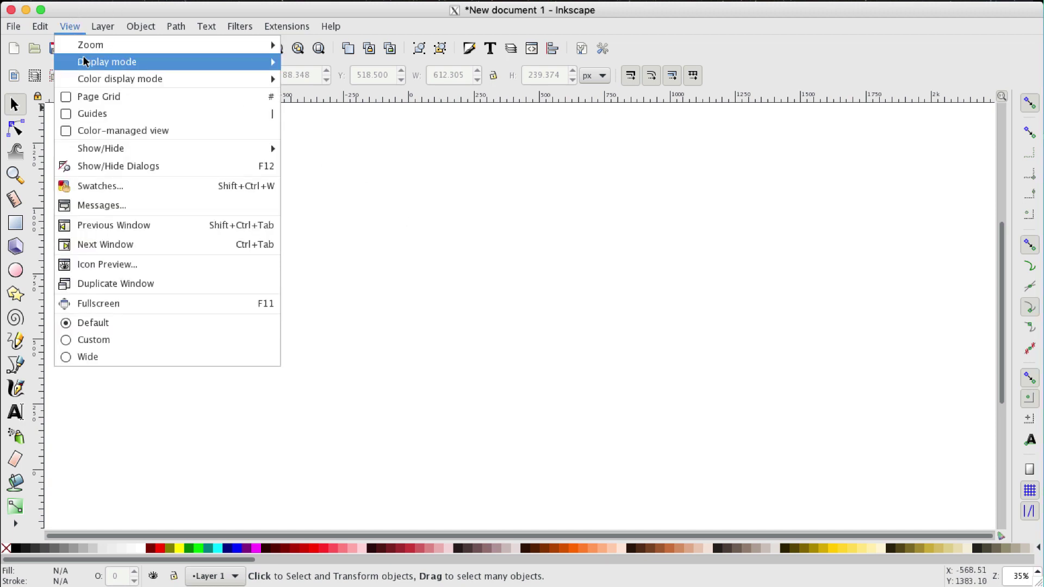
mouse_move(80, 52)
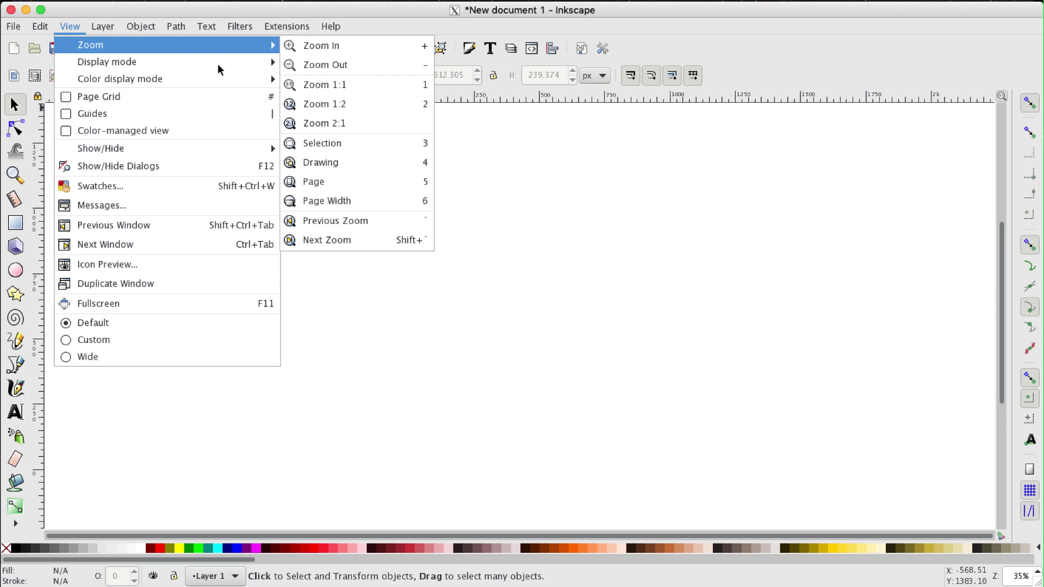
click(336, 87)
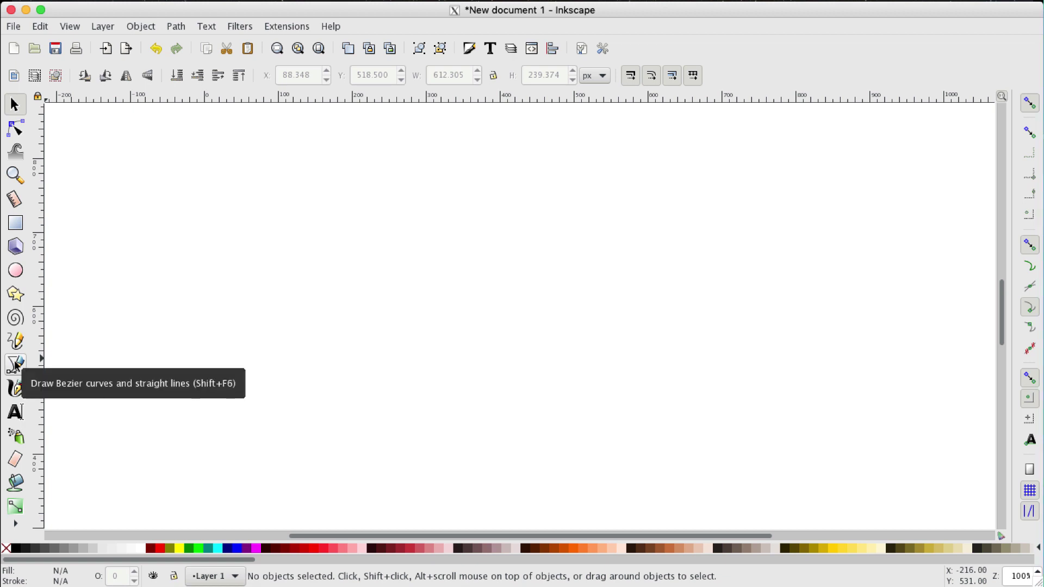
Step: With the Bezier tool, draw a straight horizontal line about 287 px long on the canvas's left
click(15, 364)
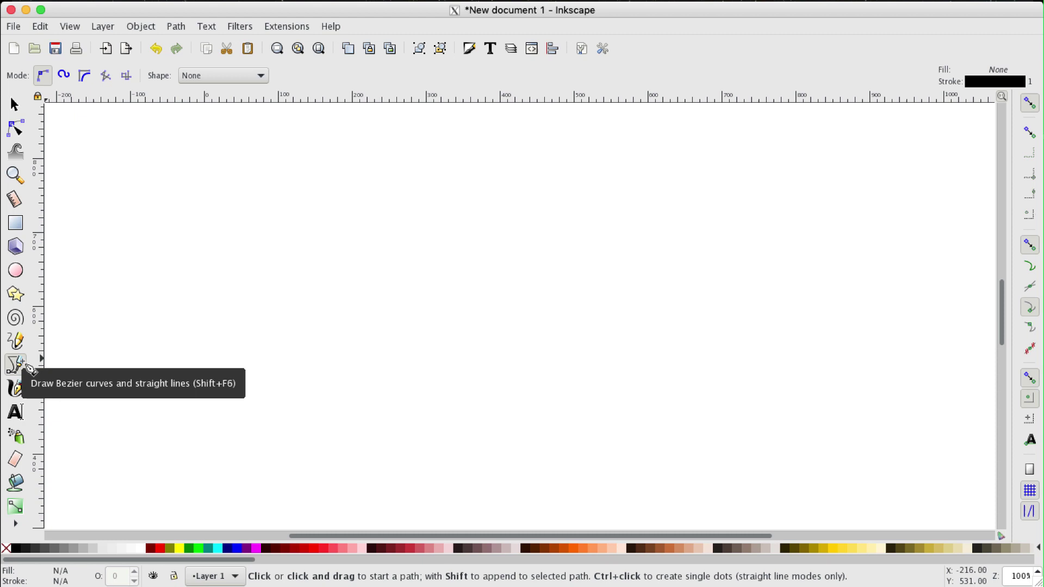
click(228, 378)
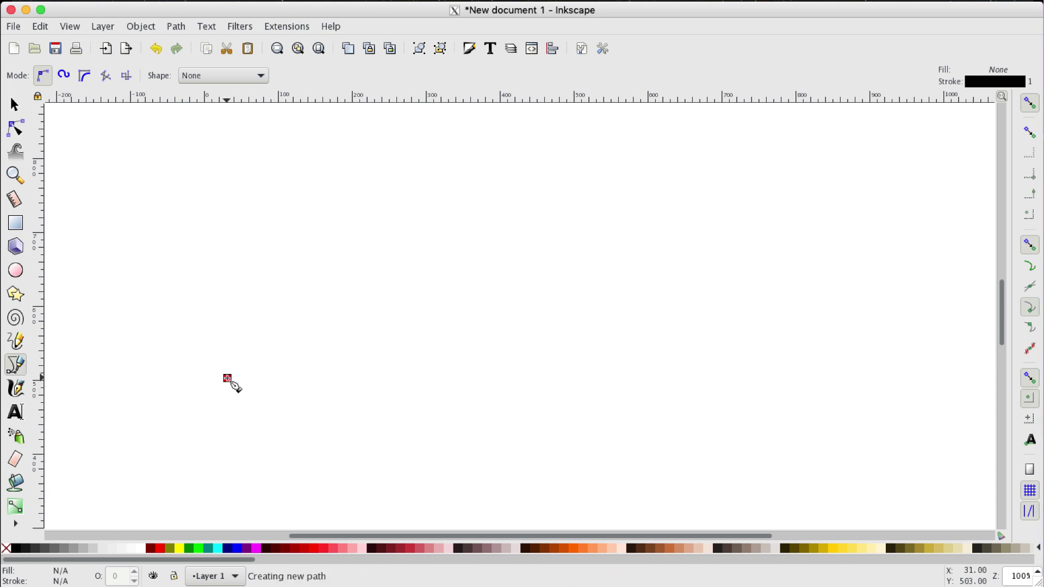
double_click(439, 378)
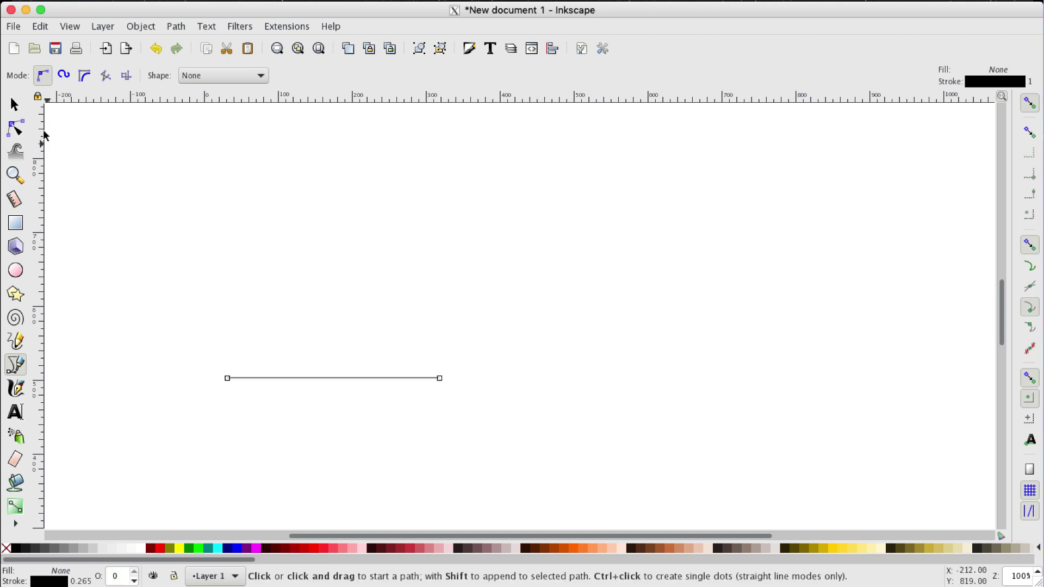
Step: Set the selected line's width W to 300 px
click(15, 104)
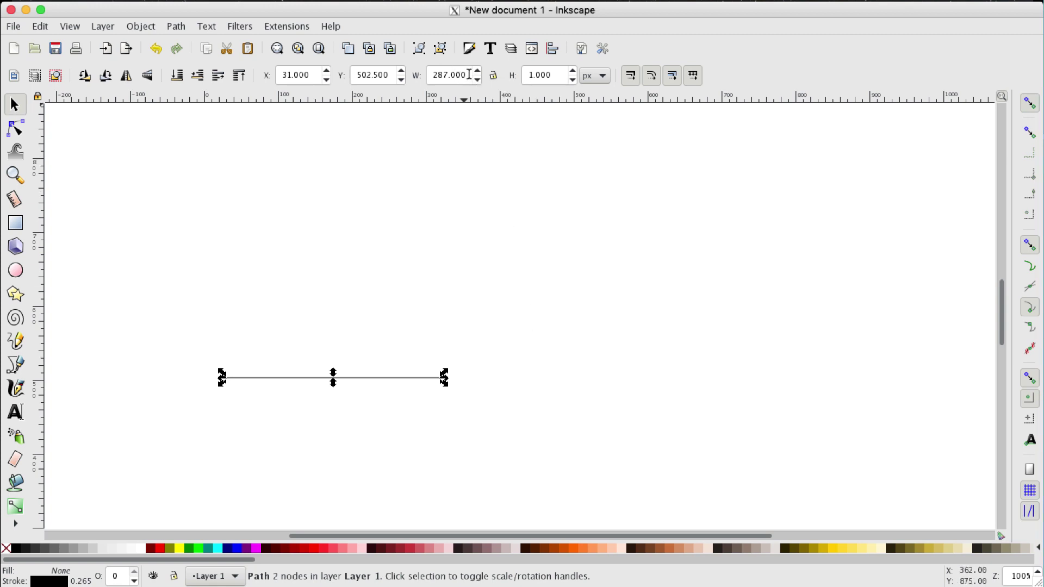
double_click(466, 76)
text(300)
key(Return)
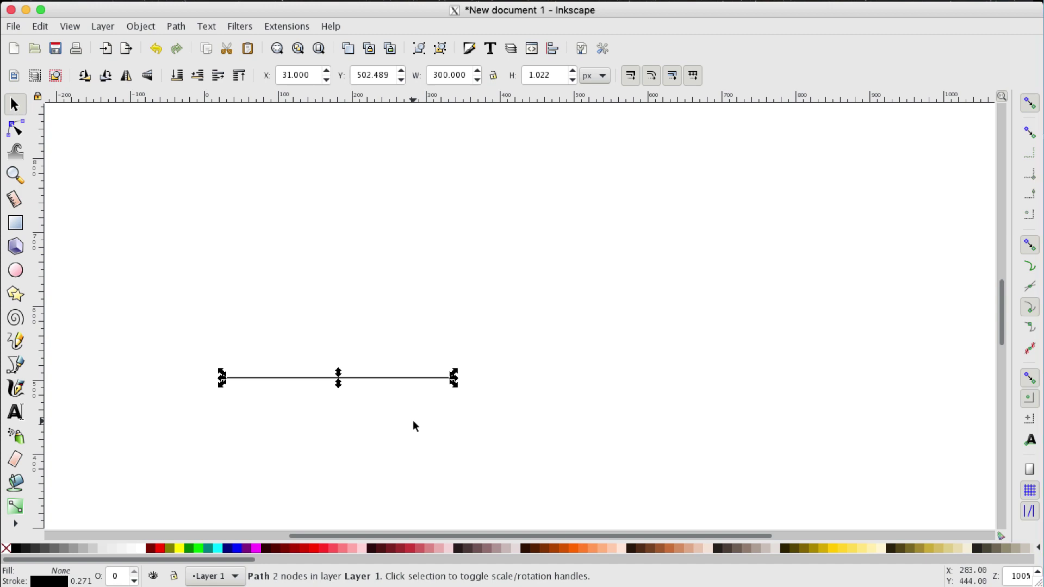
Step: Nudge the duplicated line up and down with arrow keys, returning it onto the original at Y 502.489
key(Up)
key(Up)
key(Up)
key(Up)
key(Up)
key(Up)
key(Up)
key(Up)
key(Up)
key(Up)
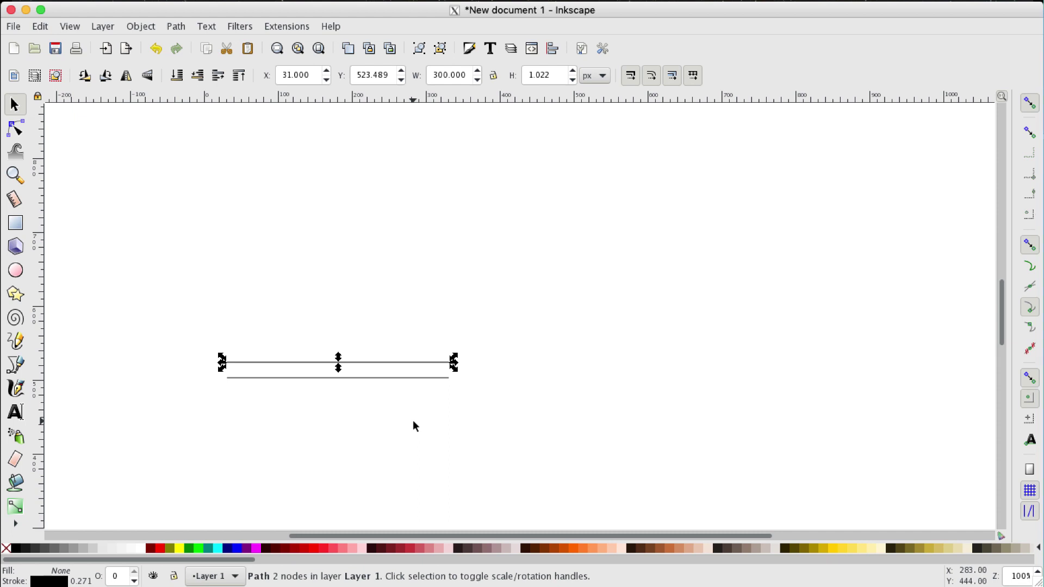
key(Down)
key(Down)
key(Down)
key(Down)
key(Down)
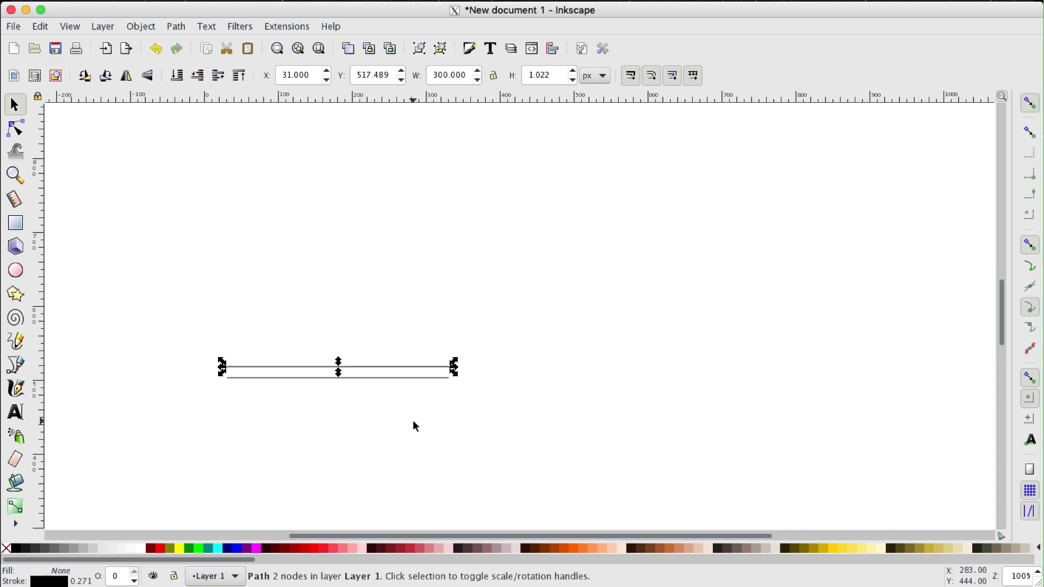
key(Down)
key(Down)
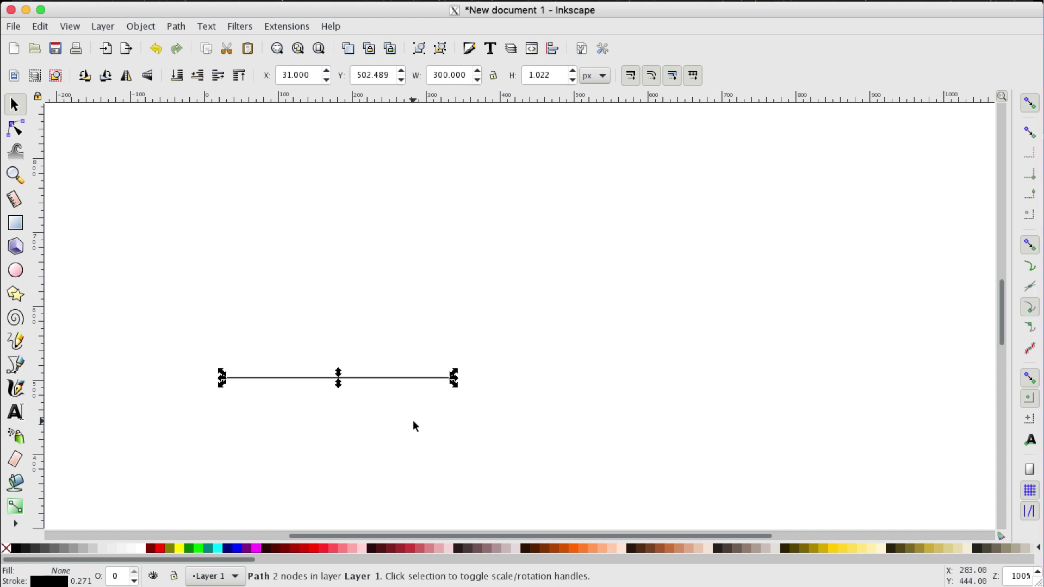
key(shift)
key(shift+Up)
key(shift+Up)
key(shift+Up)
key(shift+Up)
key(shift+Up)
key(shift+Up)
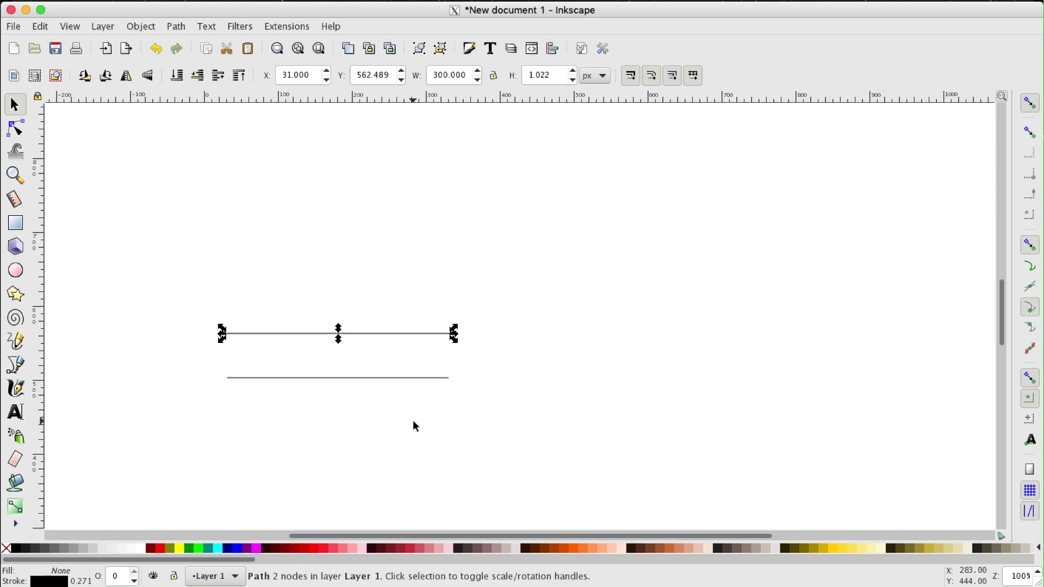
key(shift+Down)
key(shift+Down)
key(shift+Down)
key(shift+Down)
key(shift+Up)
key(shift+Up)
key(shift+Up)
key(shift+Up)
key(shift+Up)
key(shift+Down)
key(shift+Down)
key(shift+Down)
key(shift+Down)
key(shift+Down)
key(shift+Down)
key(shift+Down)
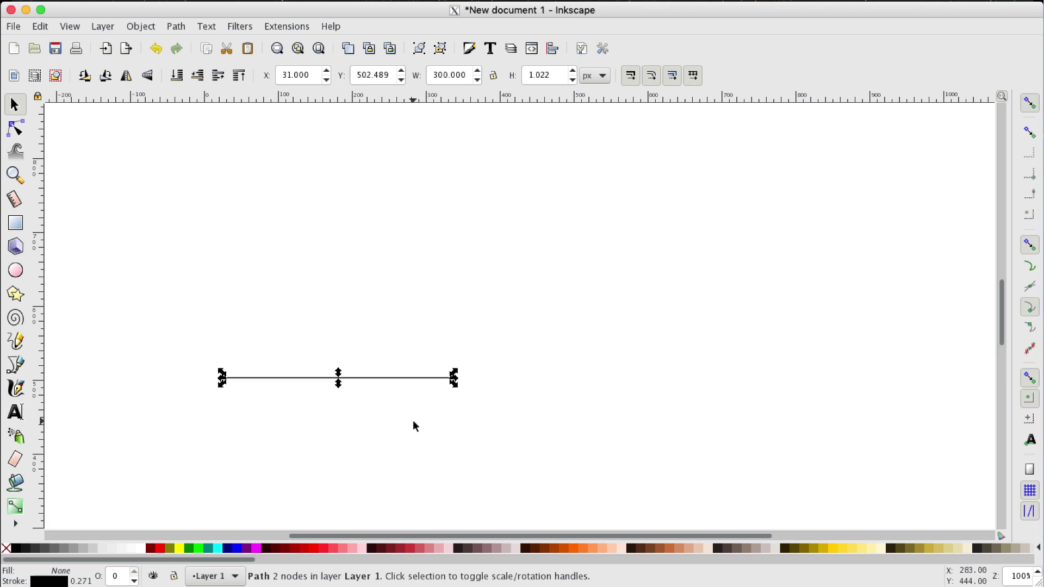
click(390, 381)
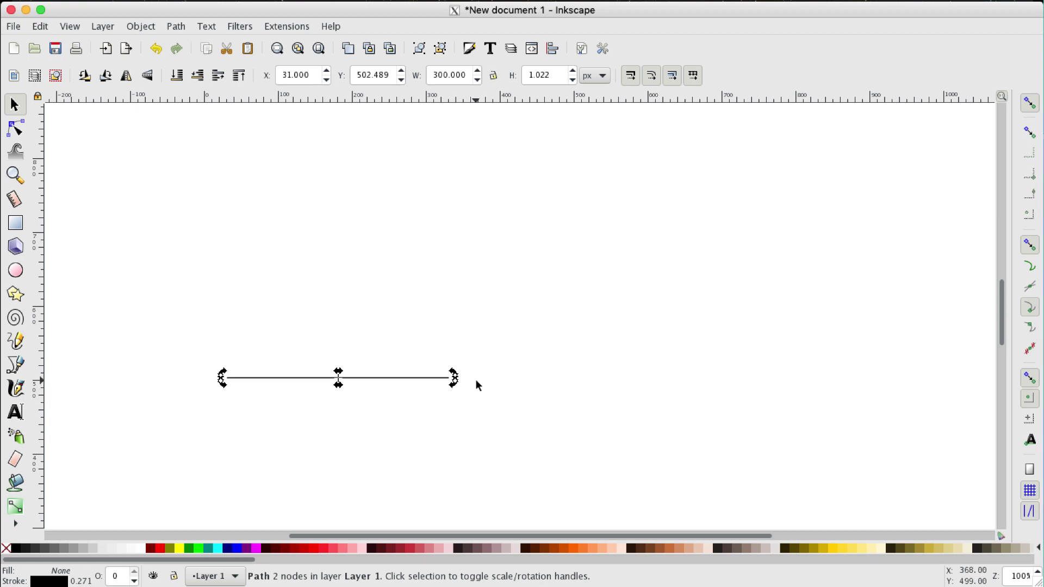
drag(456, 373, 411, 376)
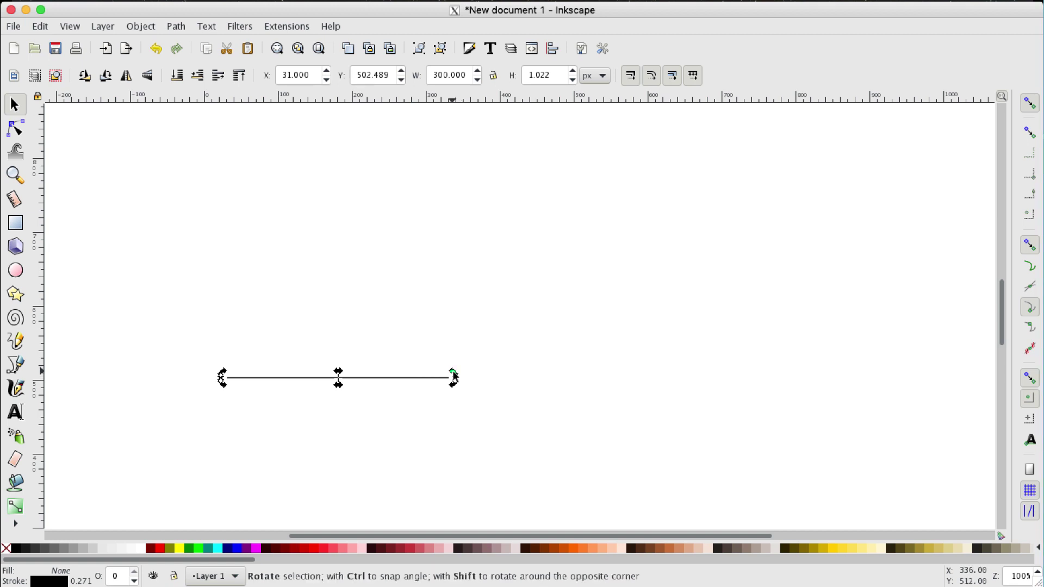
key(shift)
drag(455, 375, 385, 285)
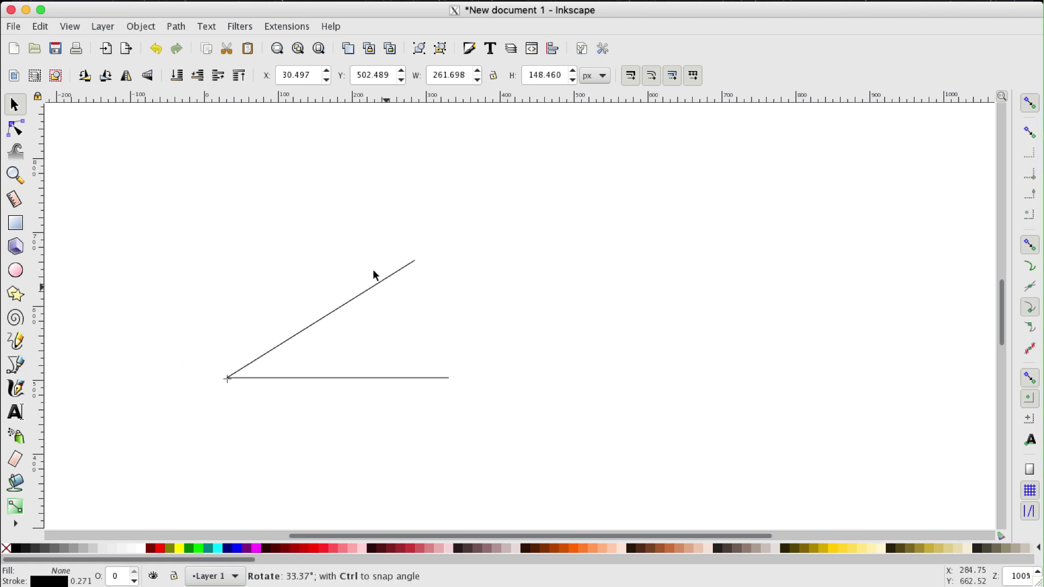
drag(374, 274, 442, 368)
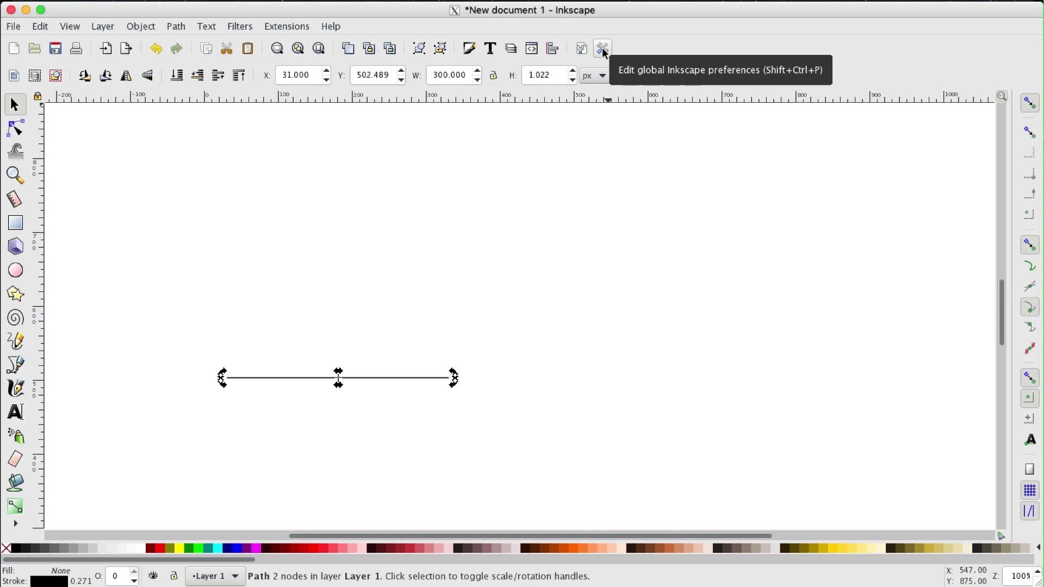
Step: In Preferences > Behavior > Steps, change the rotation snap from 15° to 36°
click(602, 48)
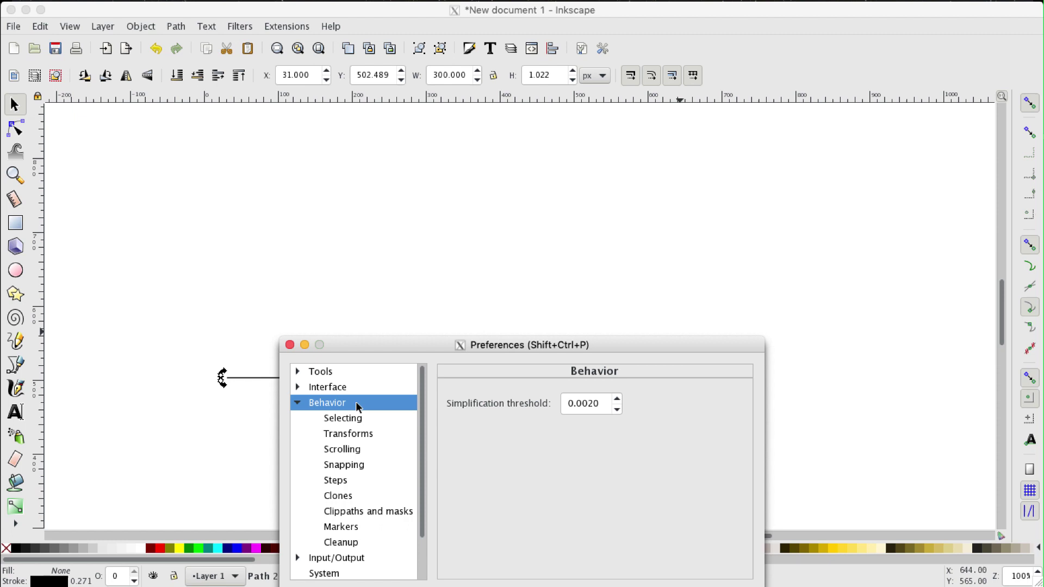
click(338, 484)
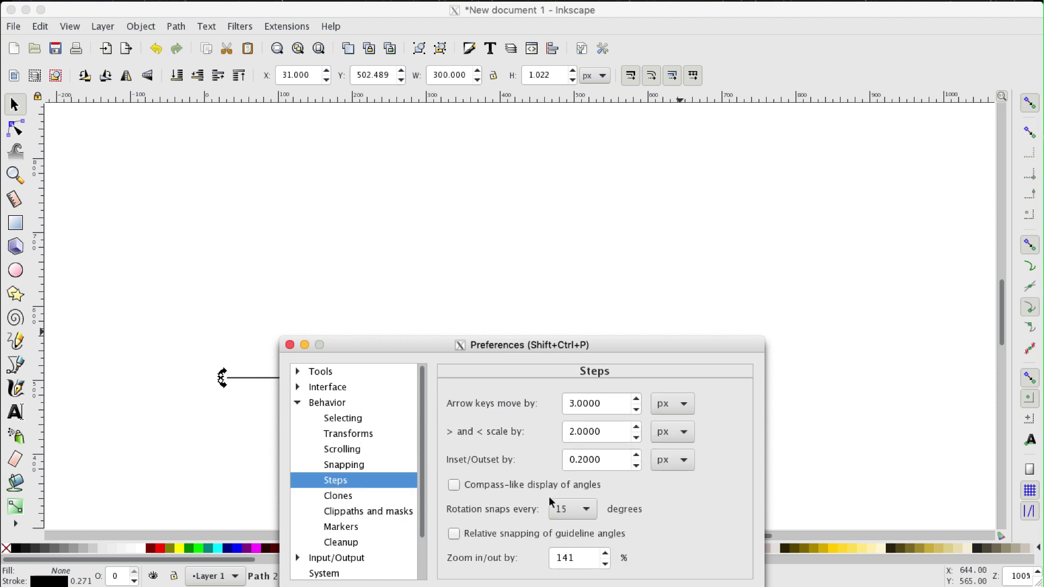
click(589, 514)
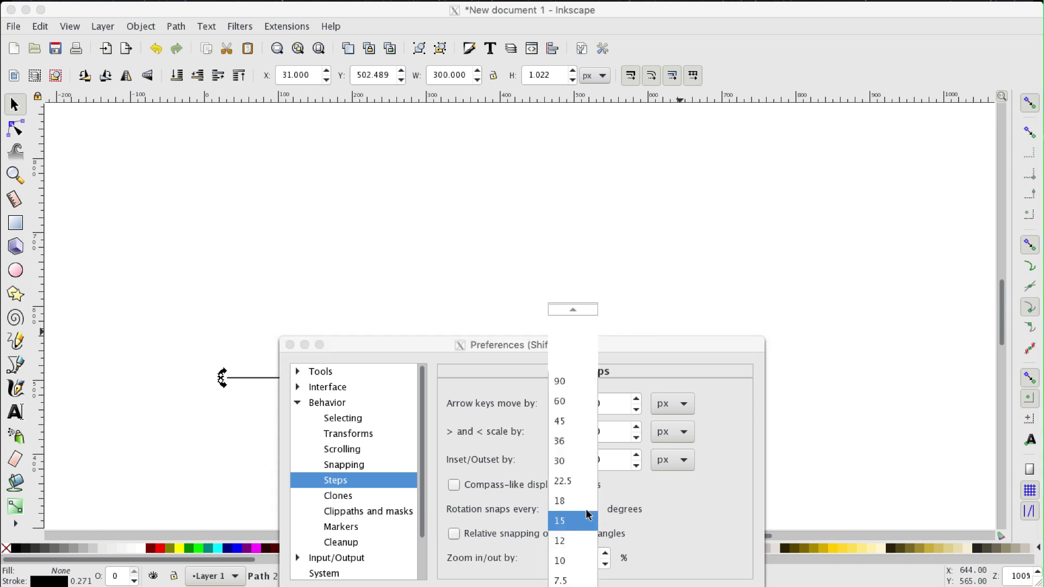
click(579, 444)
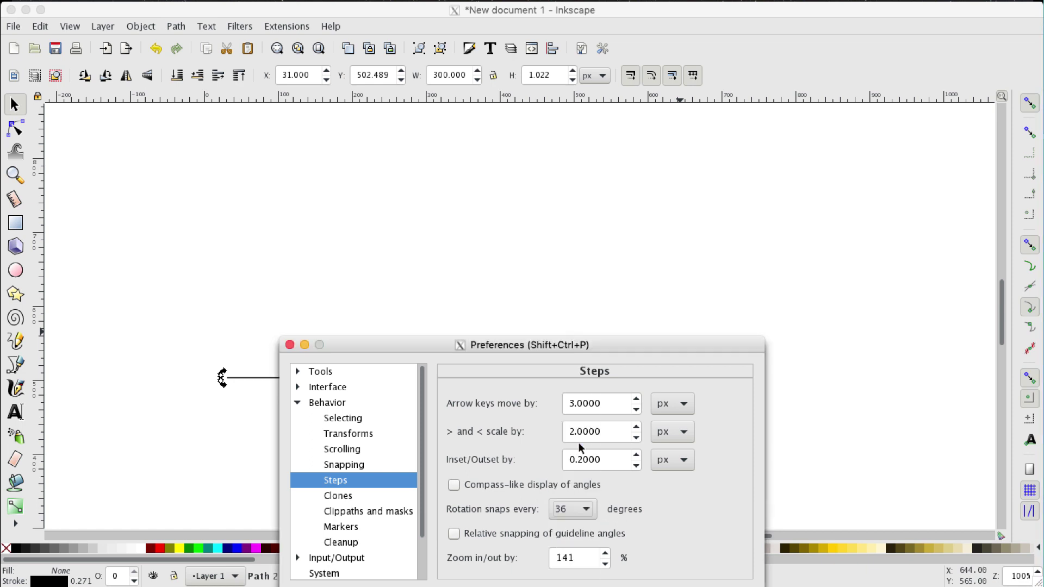
click(290, 345)
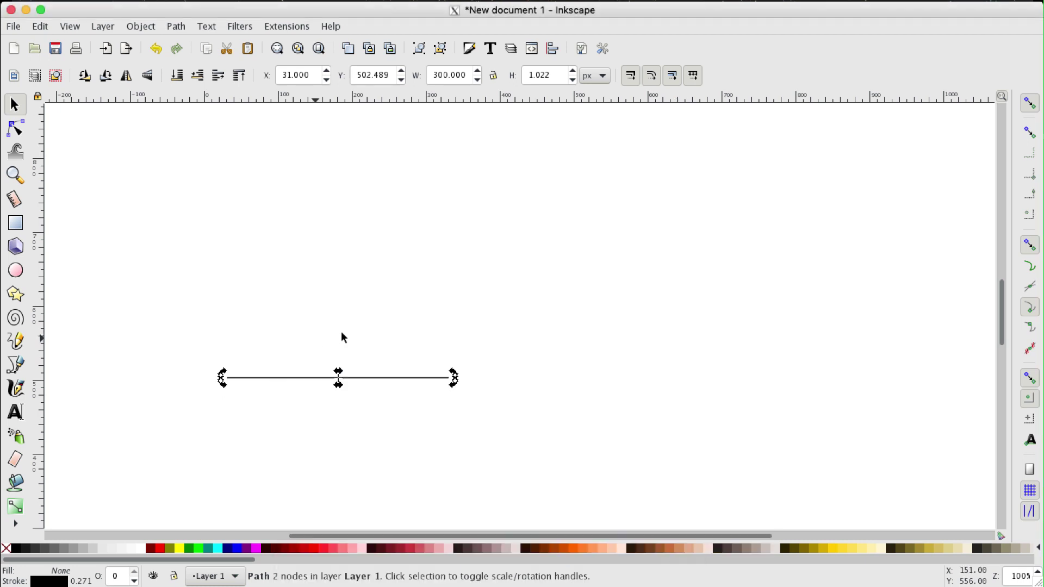
Step: Rotate the line copy 36°, then a further 36° to 72°, about its left end, and deselect
key(shift)
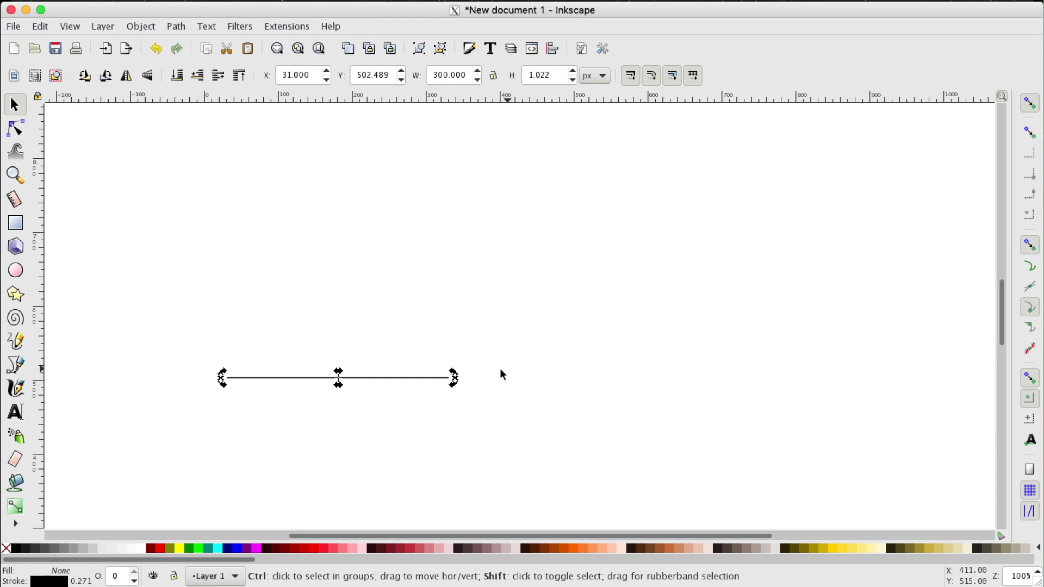
drag(454, 375, 381, 302)
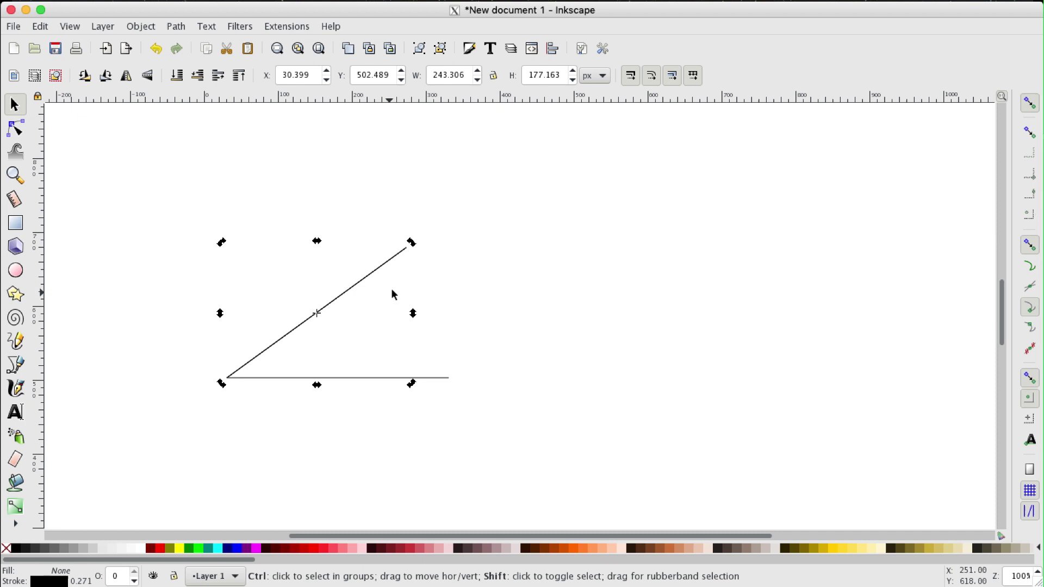
drag(412, 248, 331, 182)
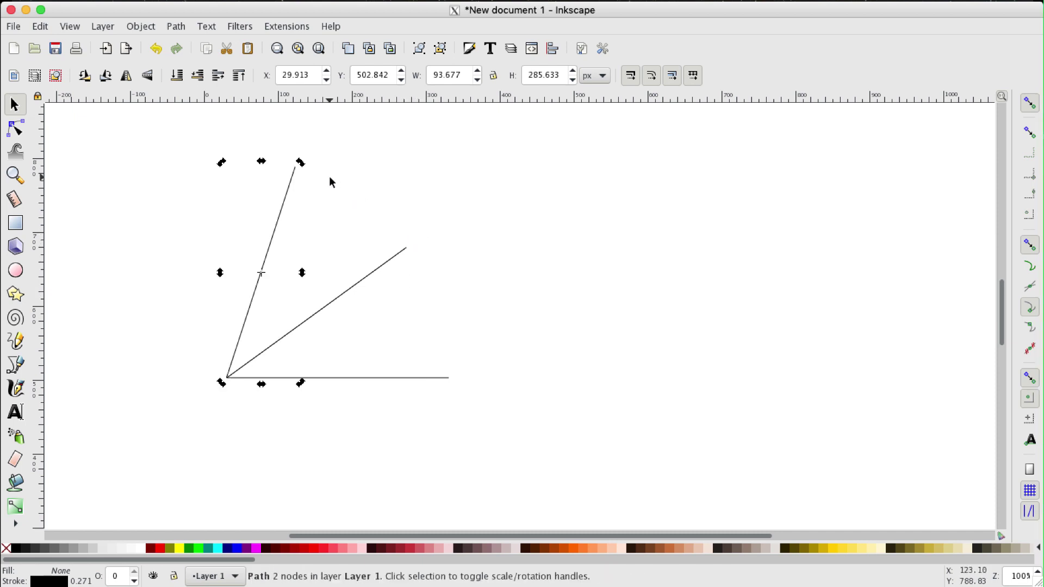
click(505, 210)
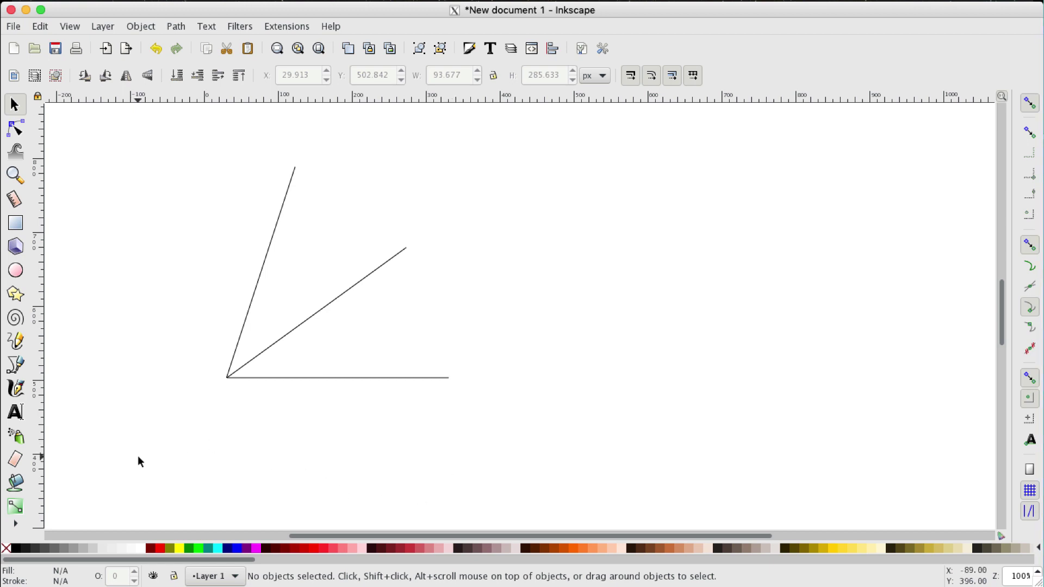
Step: Pick the Bezier tool and toggle snapping off and back on
click(16, 365)
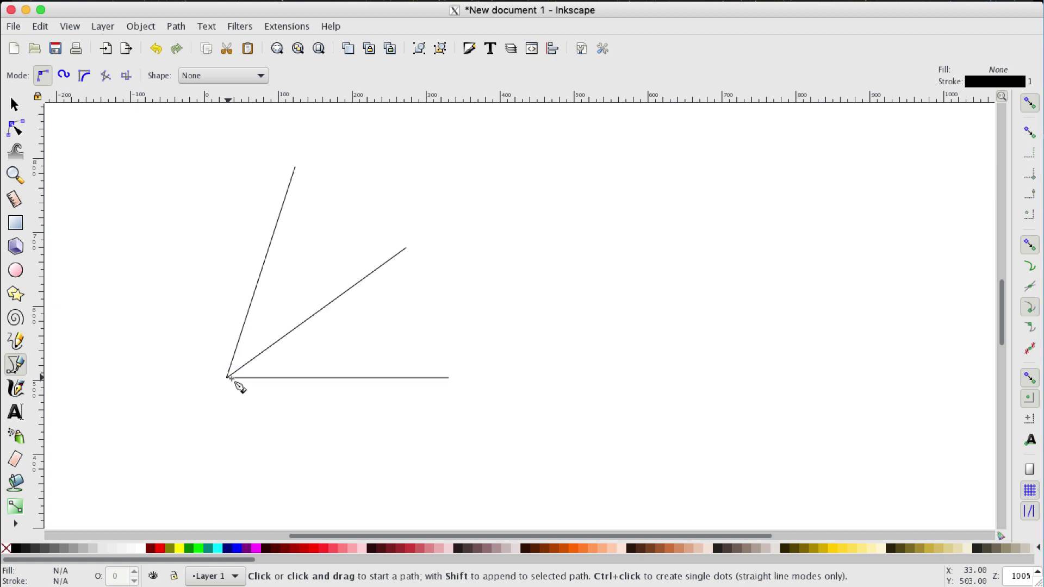
click(1030, 103)
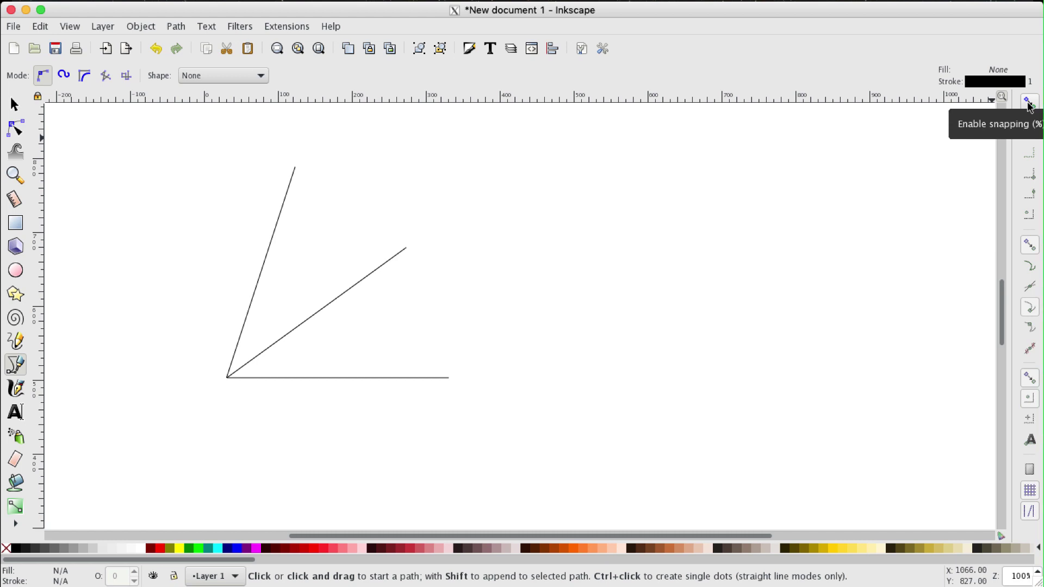
click(1030, 104)
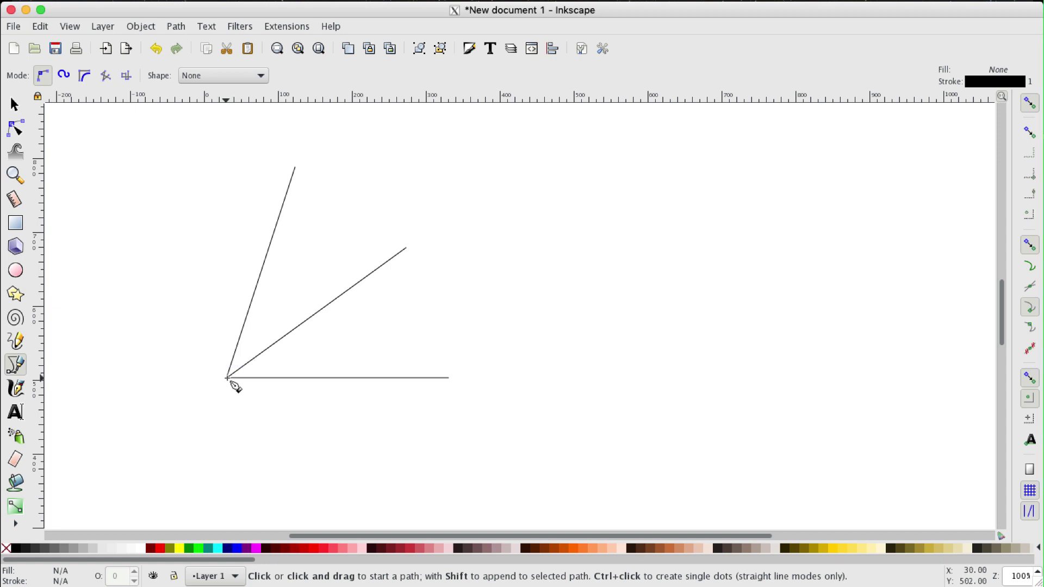
Step: Trace a closed path from the shared corner through the 72° tip, 36° tip and horizontal end
click(226, 377)
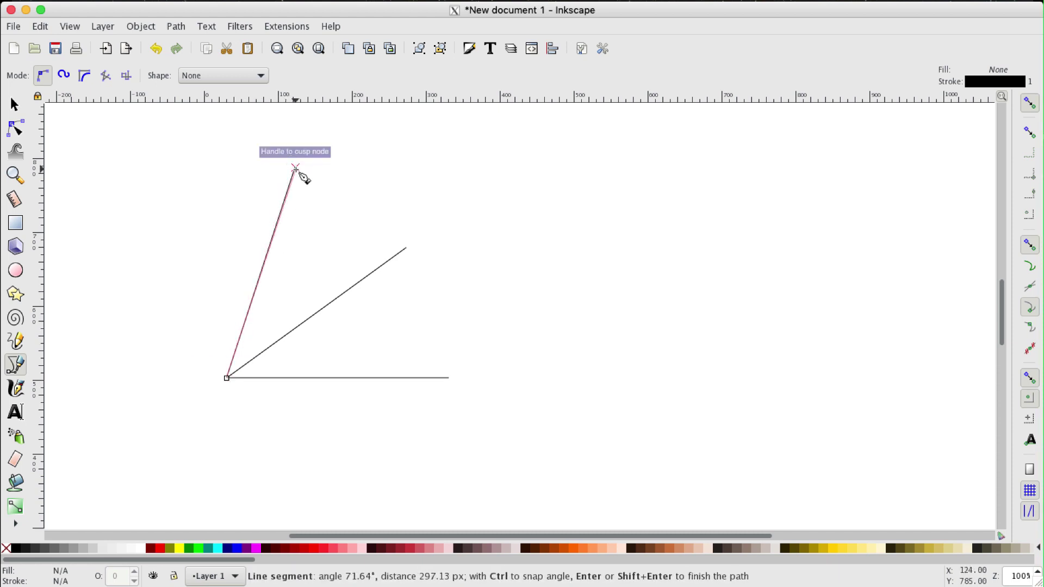
click(296, 168)
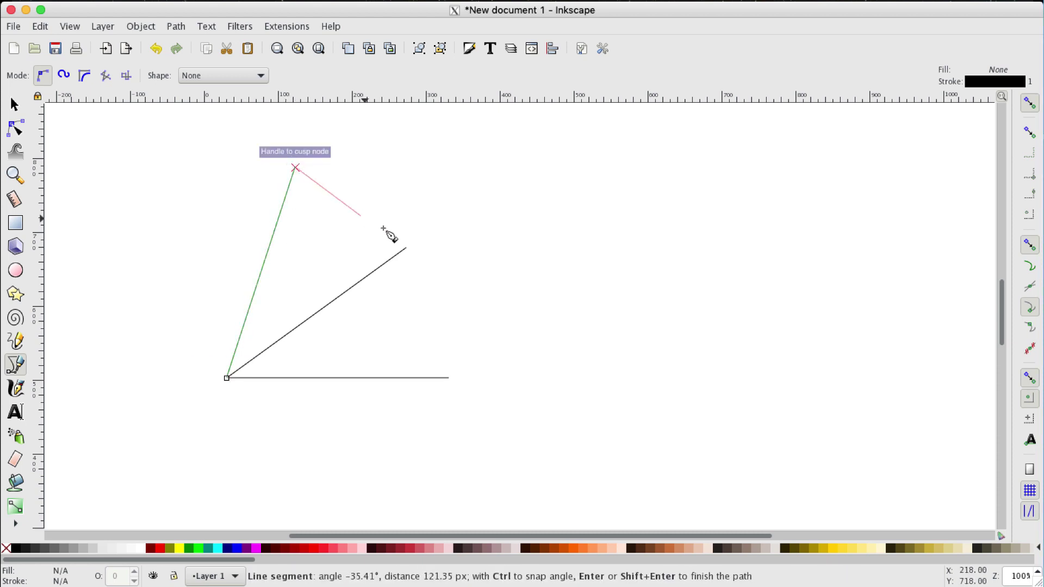
click(406, 247)
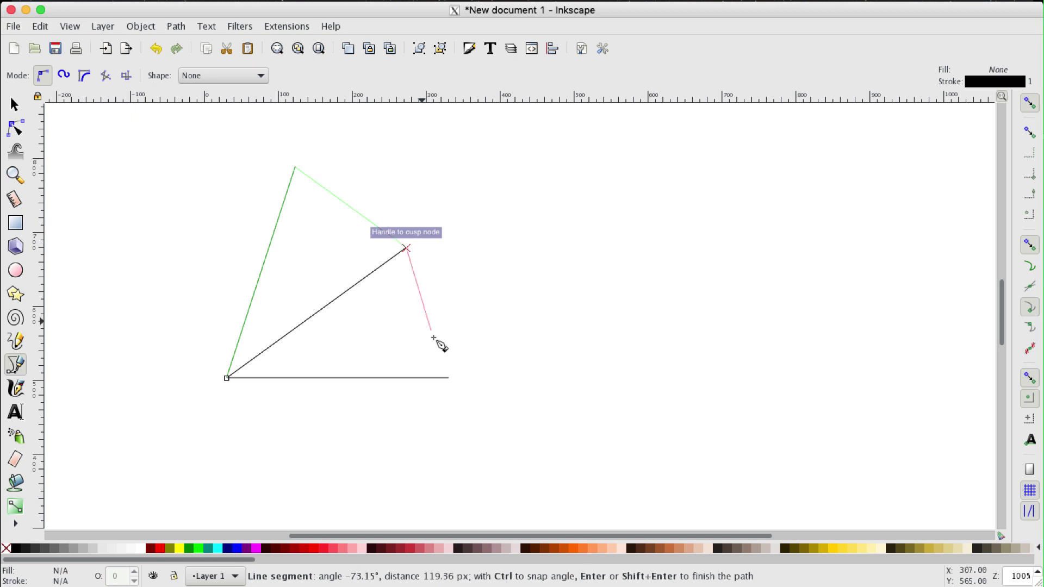
click(448, 378)
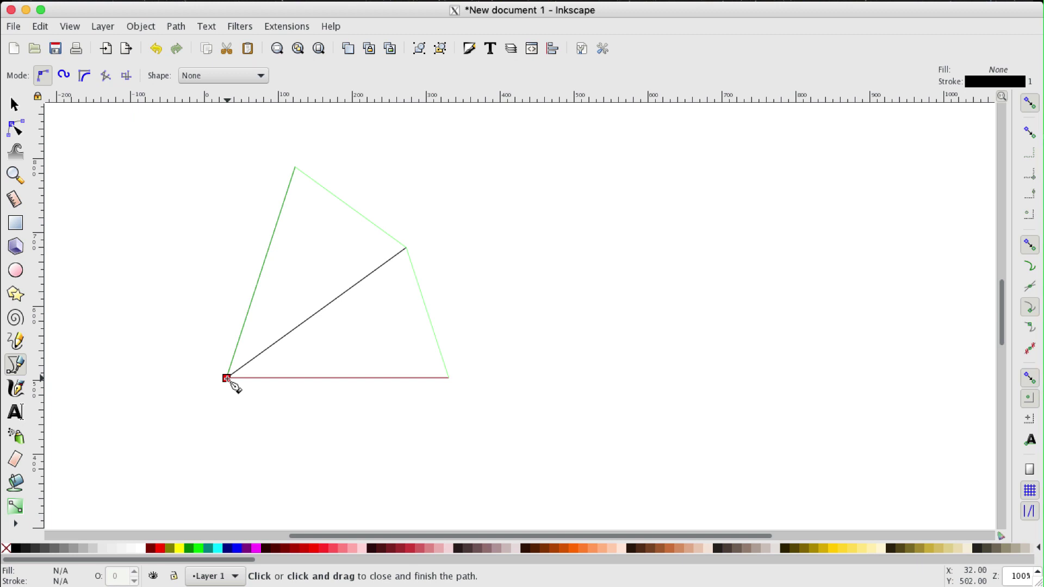
click(227, 379)
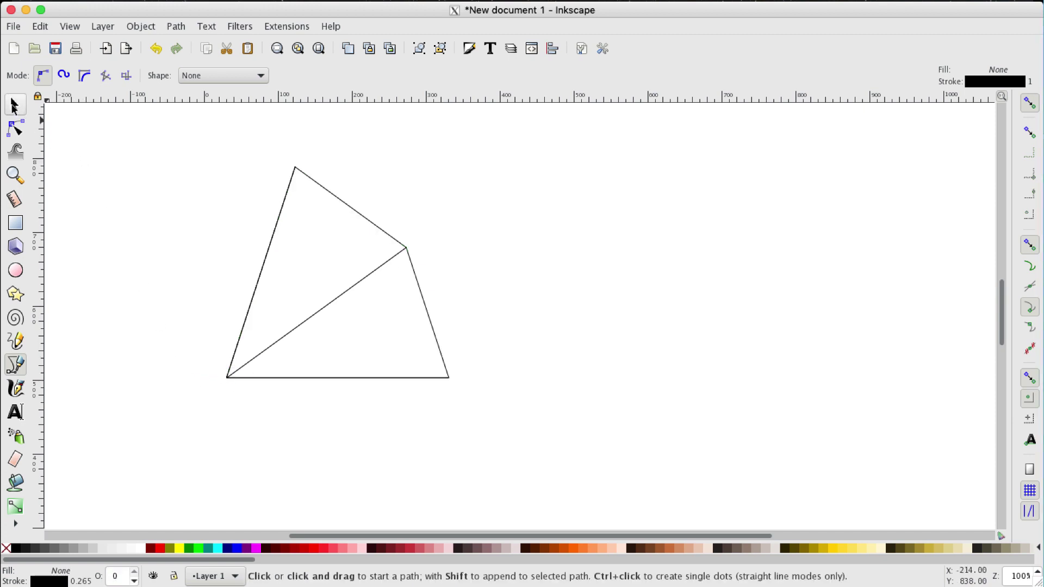
Step: Nudge the kite outline to the right of the spokes and deselect it
click(14, 105)
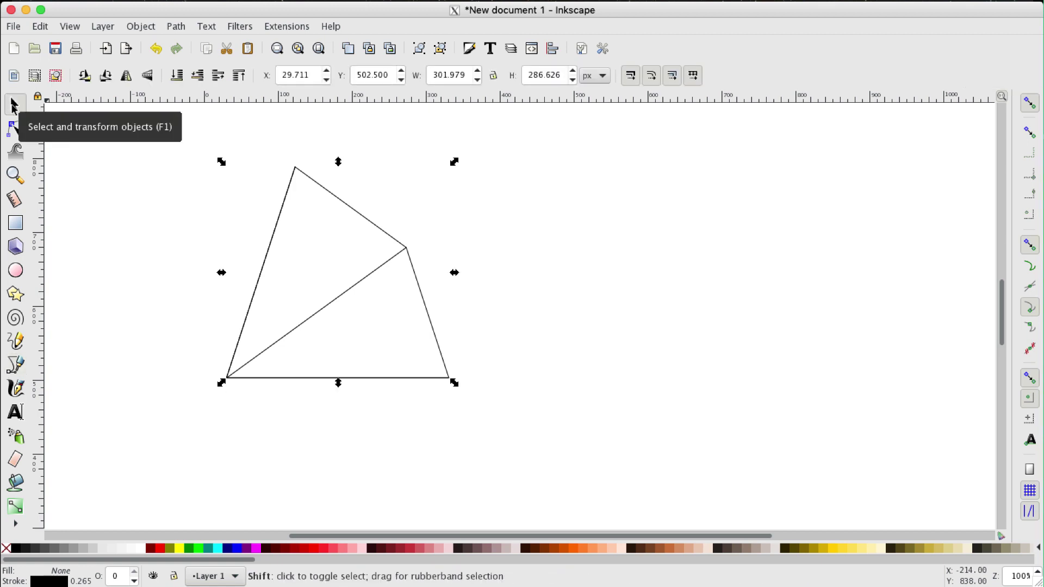
key(shift+Right)
key(shift+Right)
key(shift+Right)
key(shift+Right)
key(shift+Right)
key(shift+Right)
key(shift+Right)
key(shift+Right)
key(shift+Right)
key(shift+Right)
key(shift+Right)
key(shift+Right)
key(shift+Right)
key(shift+Right)
key(shift+Right)
key(shift+Right)
key(shift+Right)
key(shift+Right)
key(shift+Right)
key(Right)
key(Right)
key(Right)
key(Right)
key(Right)
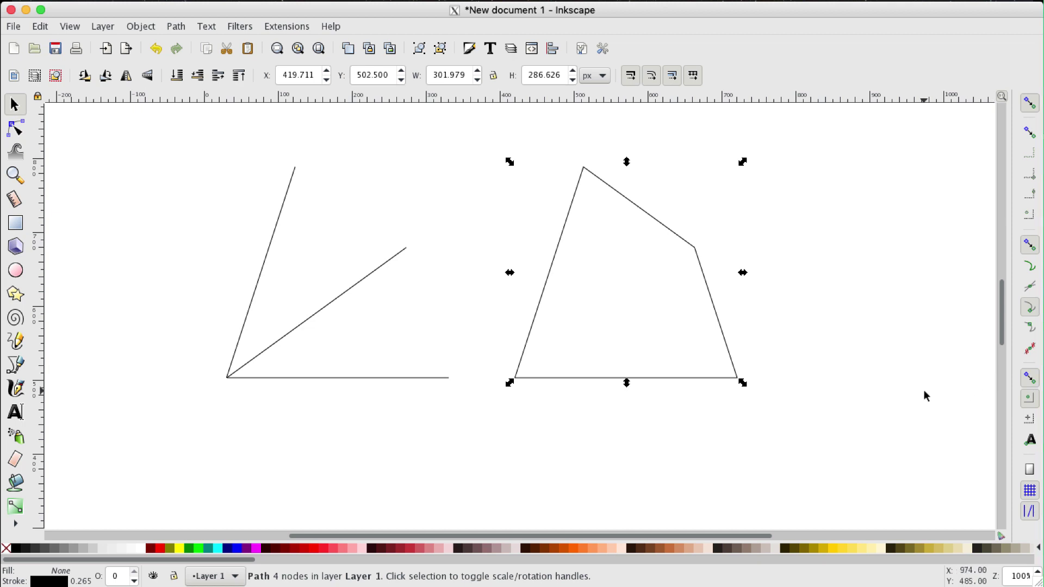
click(877, 207)
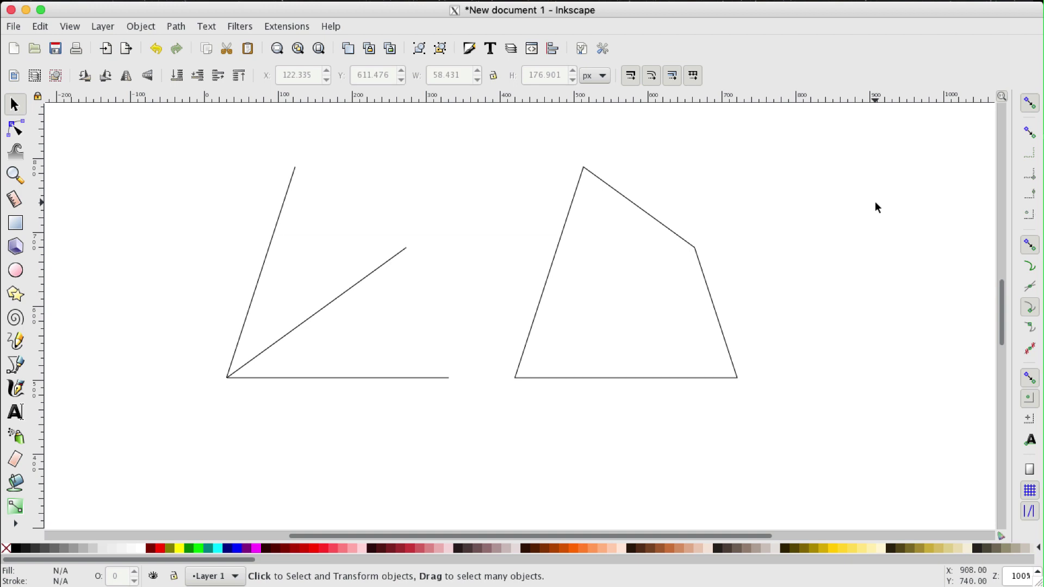
Step: Draw a straight line from the 72° line's tip to the 36° line's tip
click(16, 364)
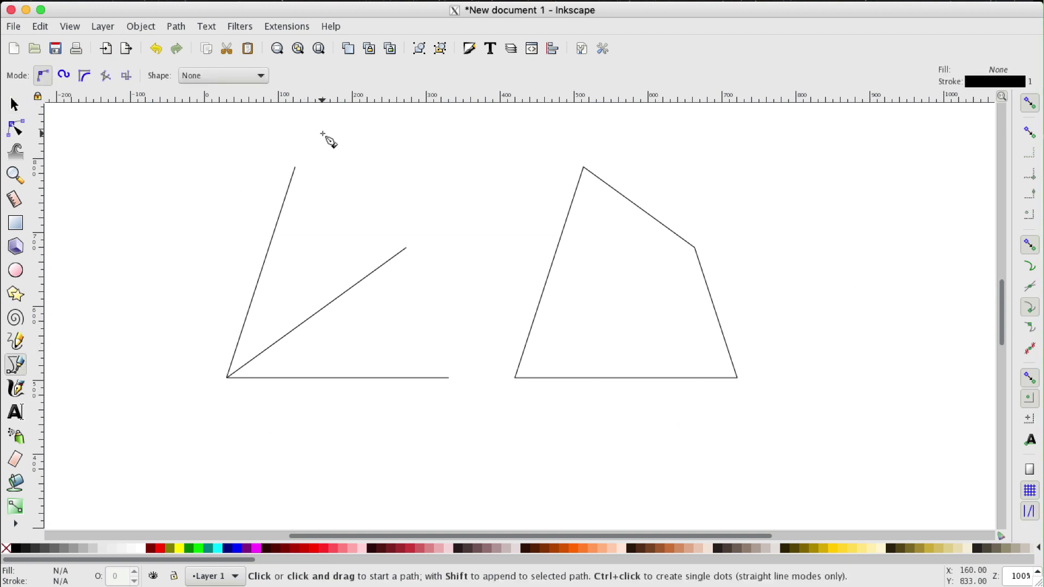
click(295, 167)
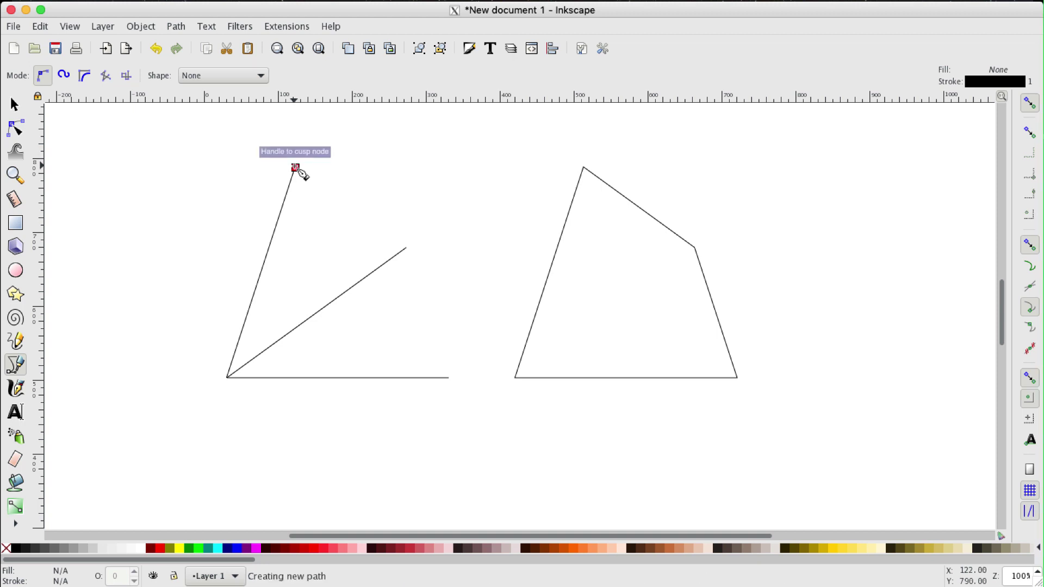
click(406, 248)
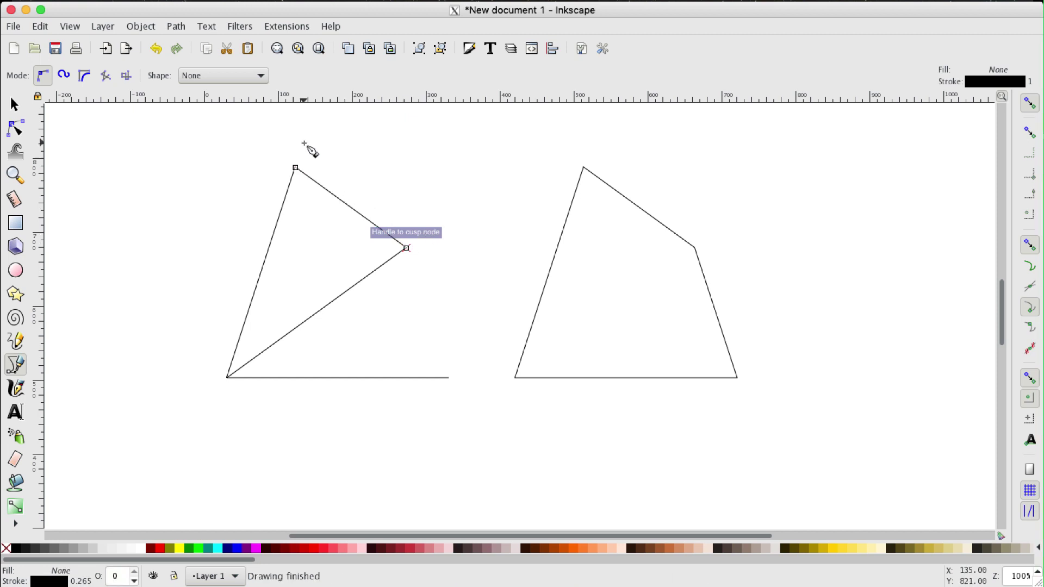
click(15, 106)
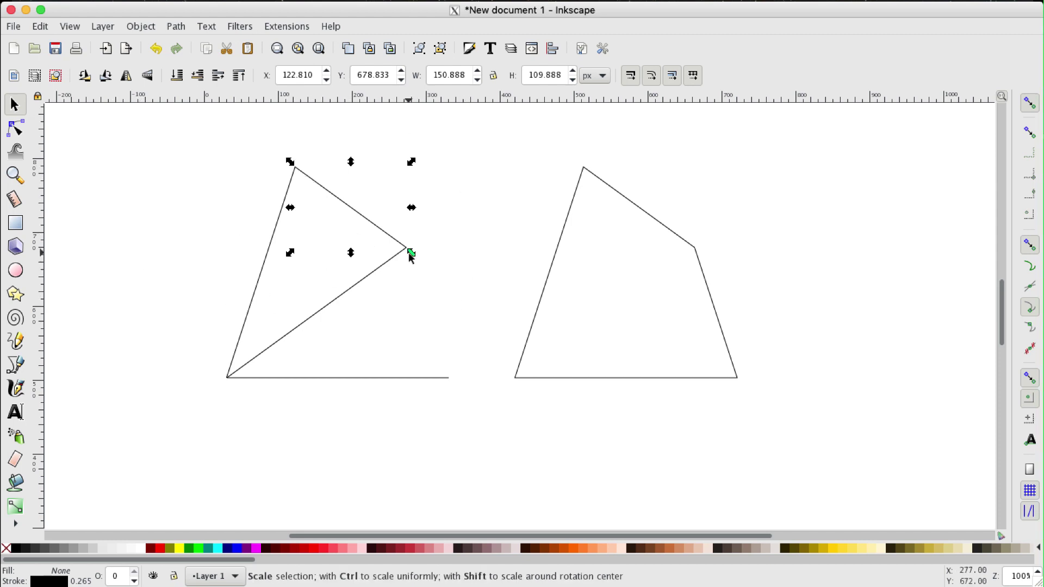
Step: Rotate the connecting line 36° about the 72° tip to meet the 36° spoke, then deselect
click(373, 225)
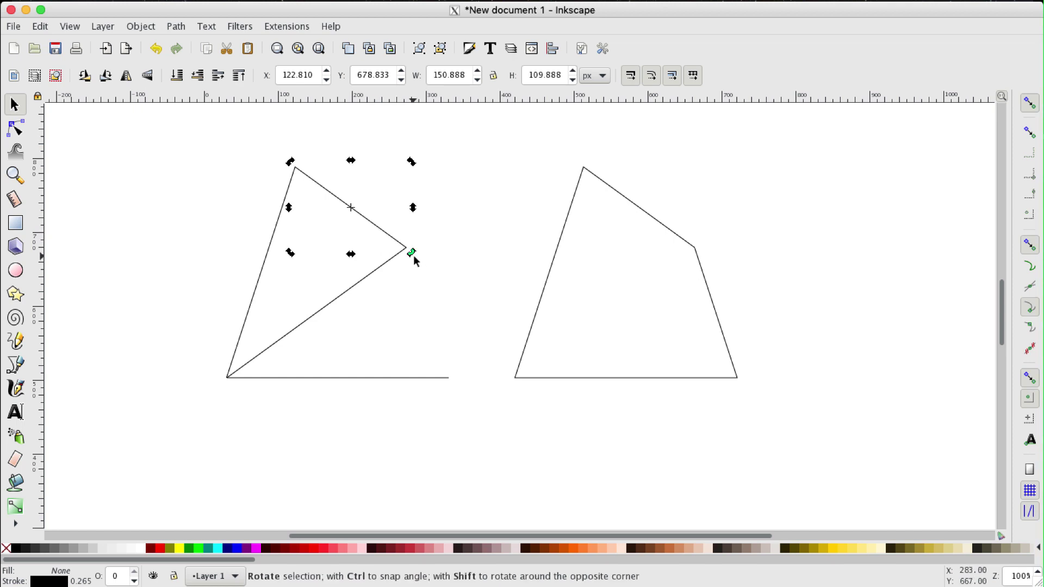
key(shift)
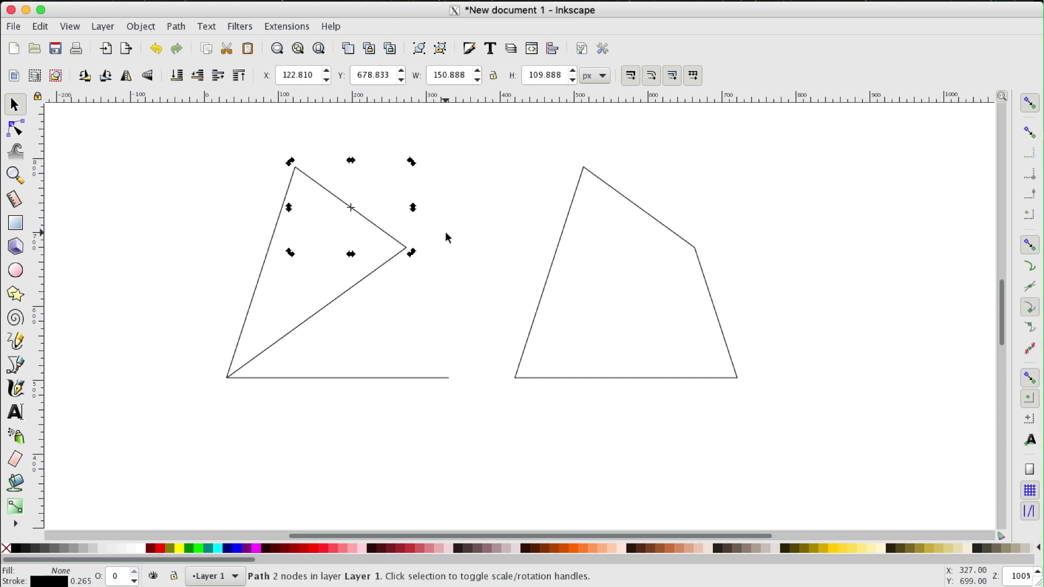
key(ctrl+shift)
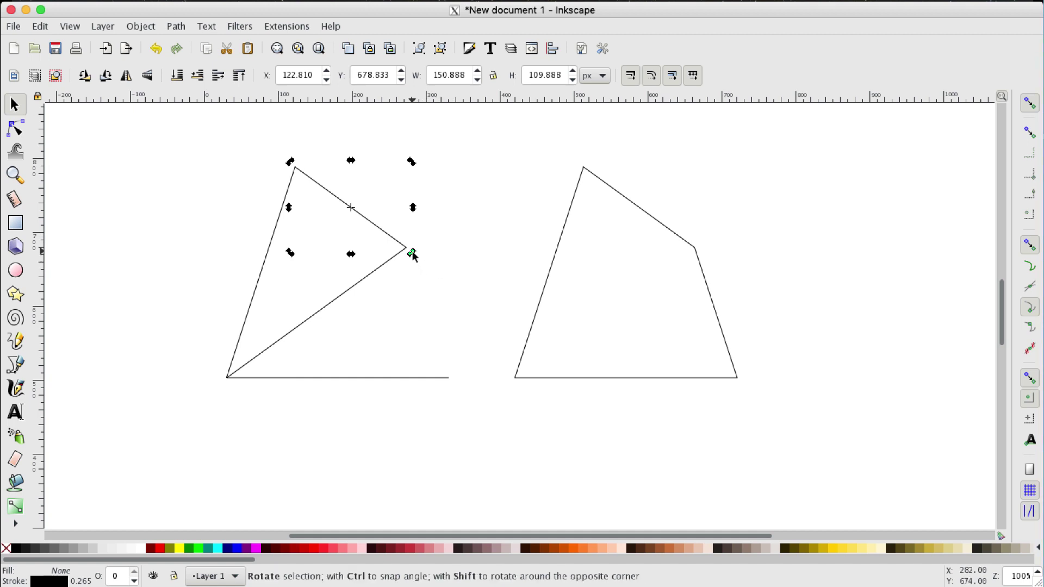
drag(412, 251, 359, 301)
click(471, 201)
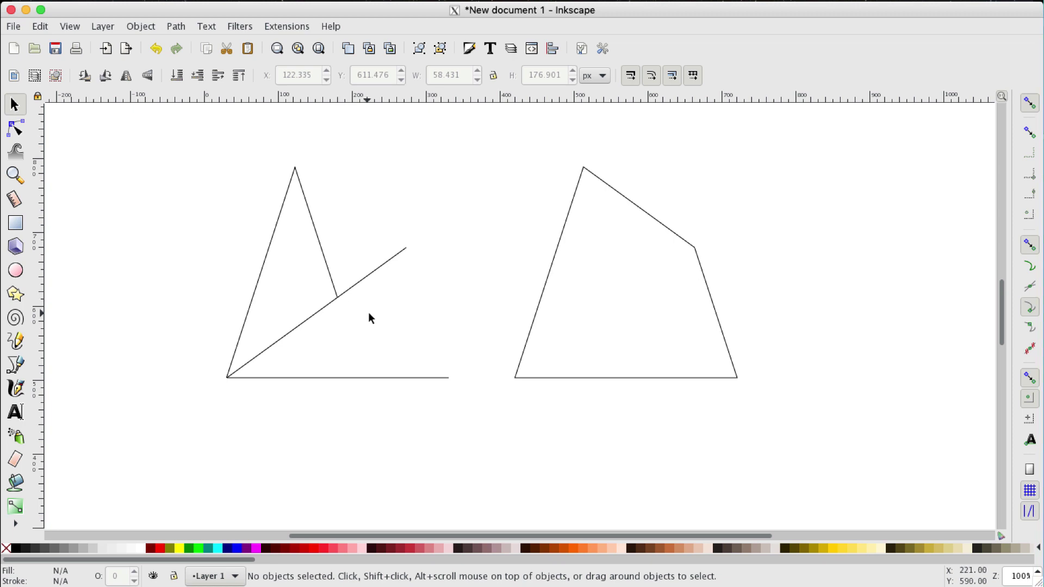
Step: Draw a closed dart path through the shared corner, top tip, line crossing and horizontal line's end
click(19, 363)
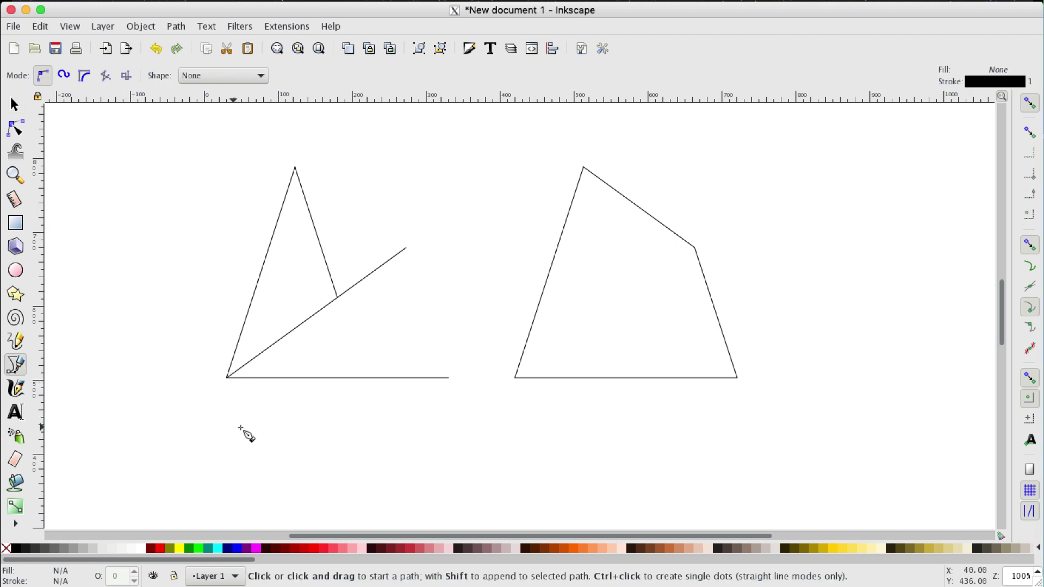
click(226, 378)
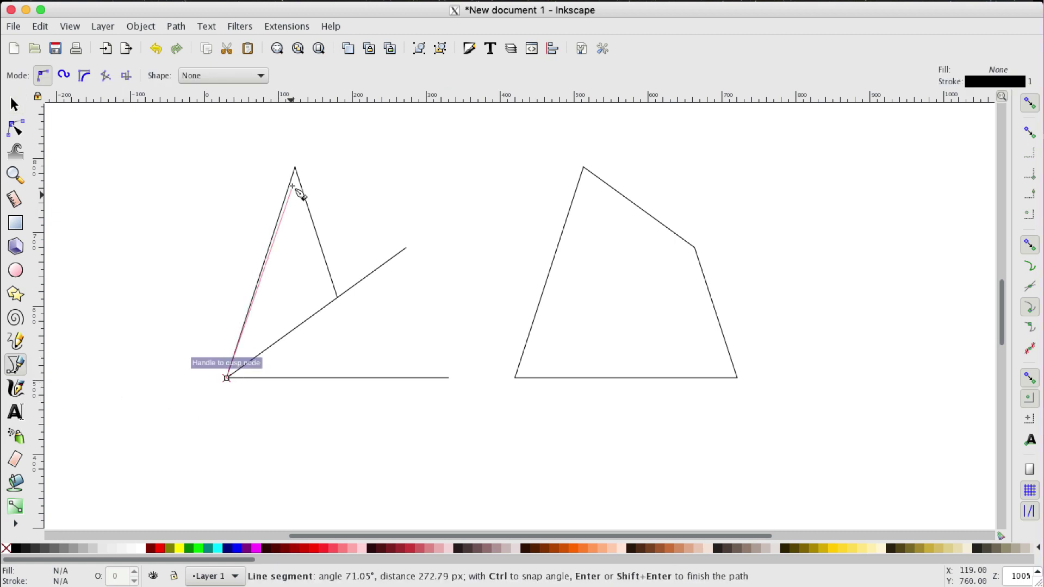
click(295, 168)
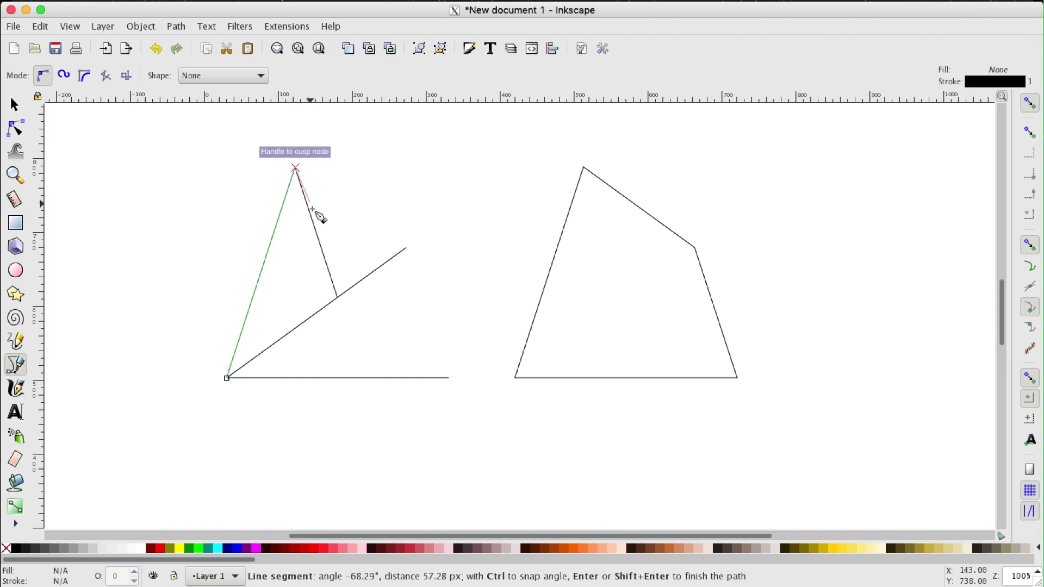
click(337, 296)
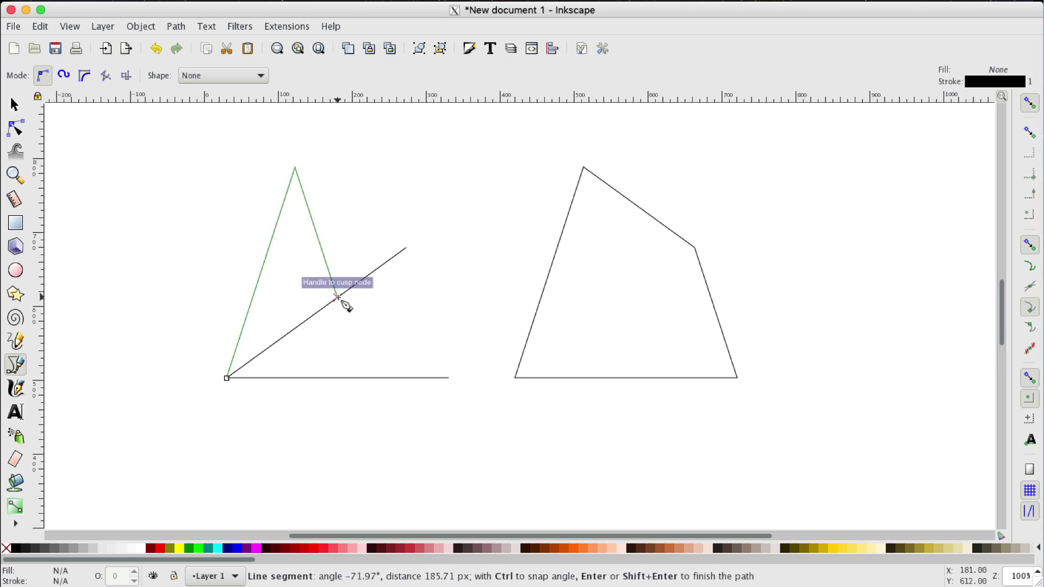
click(449, 378)
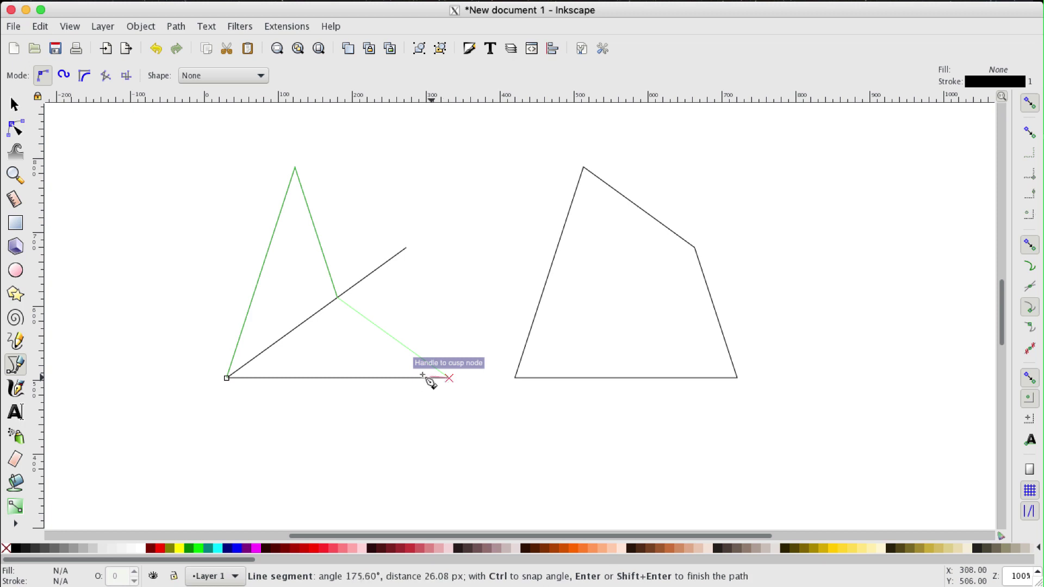
click(228, 378)
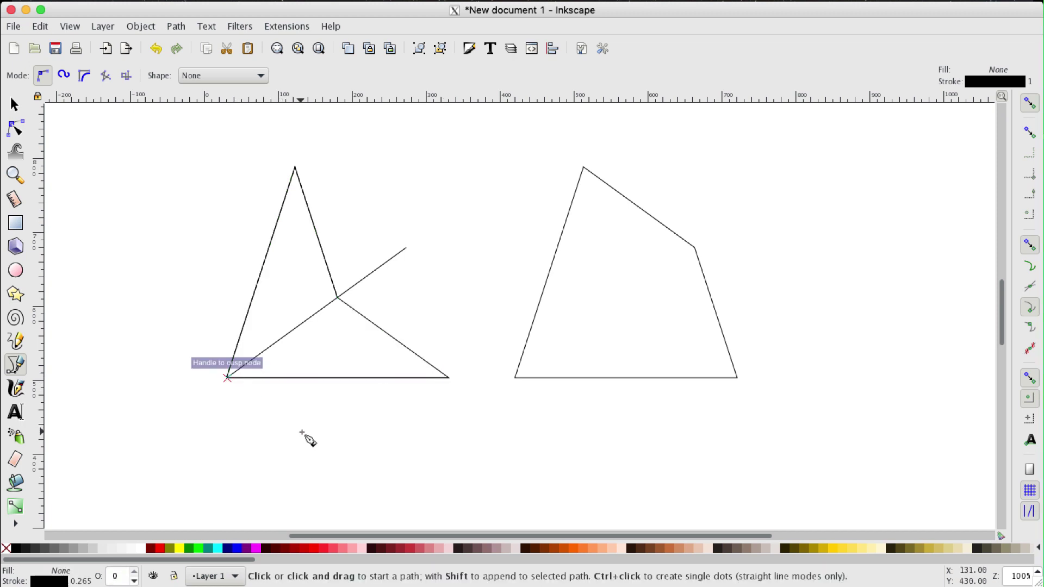
Step: Duplicate the dart, nudge the copy right beside the kite, and delete the left construction lines
click(15, 103)
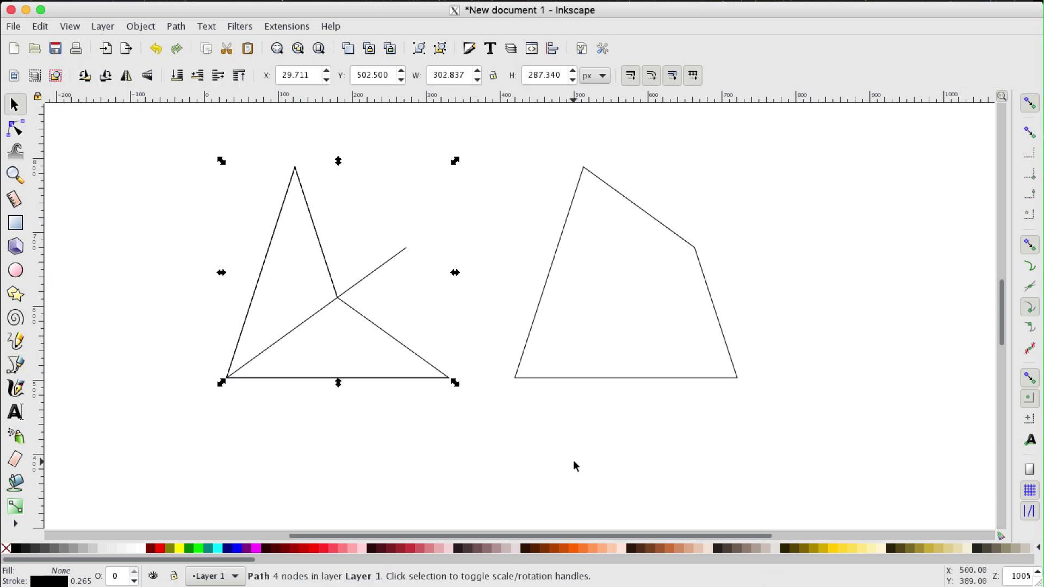
key(ctrl+d)
key(Right)
key(Right)
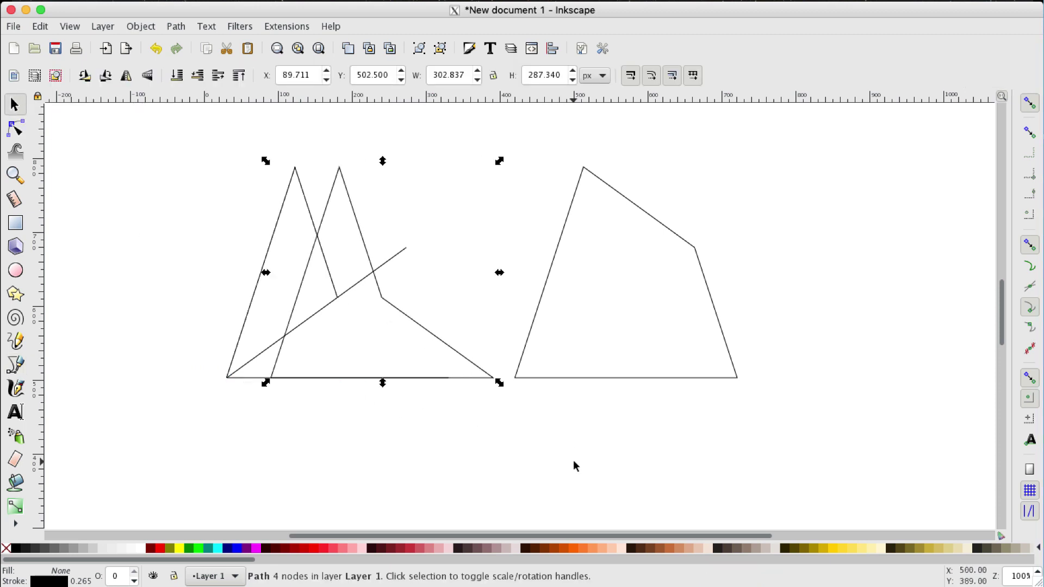
key(Right)
key(Right)
key(Right)
key(Right)
key(Right)
key(Right)
key(Right)
key(Right)
key(Right)
key(Right)
key(Right)
key(Right)
key(Right)
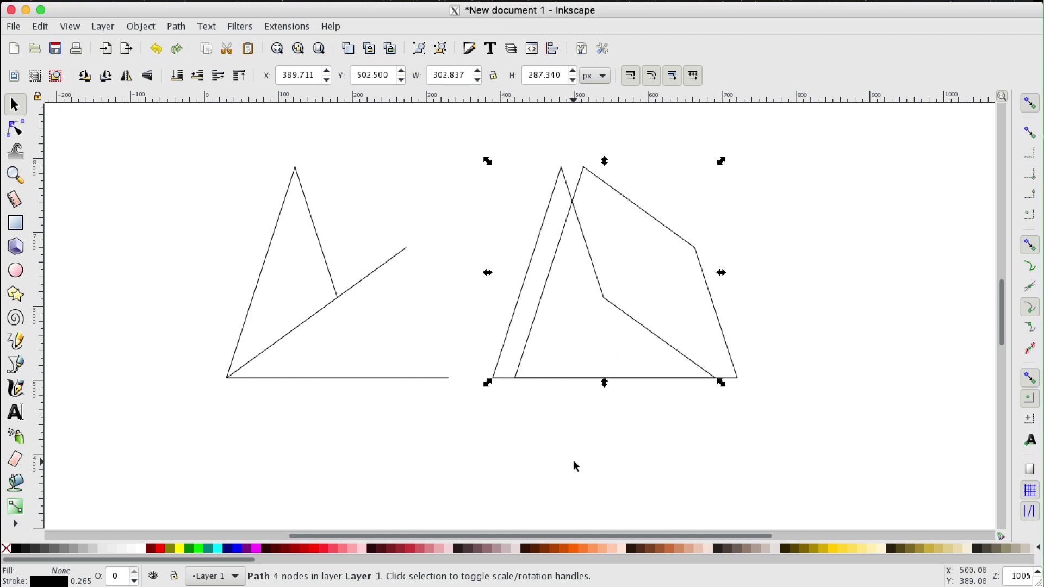
key(Right)
key(Right)
key(Right)
key(Right)
key(Right)
key(Right)
key(Right)
key(Right)
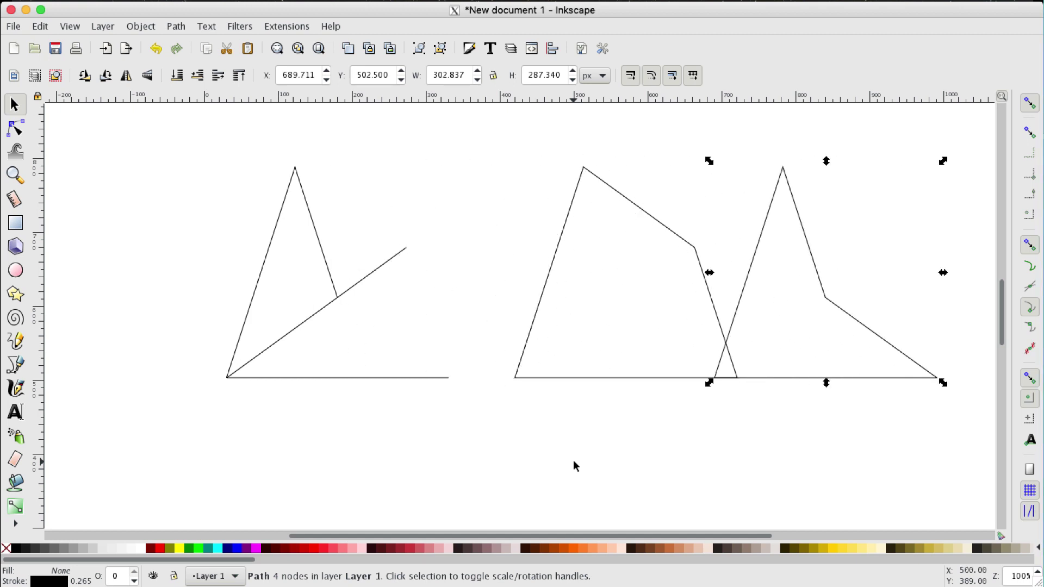
key(Right)
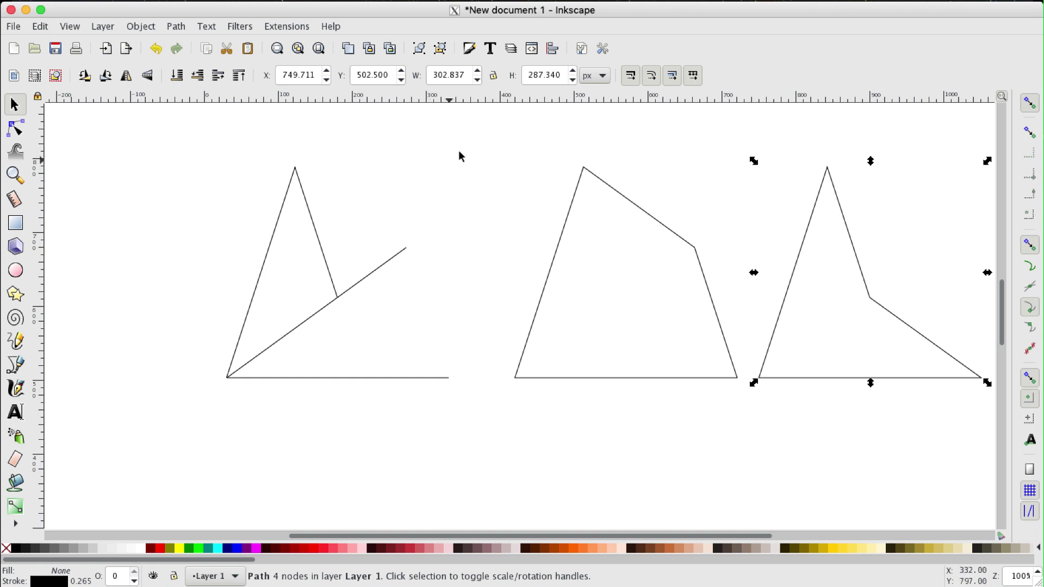
drag(474, 142, 195, 413)
key(Delete)
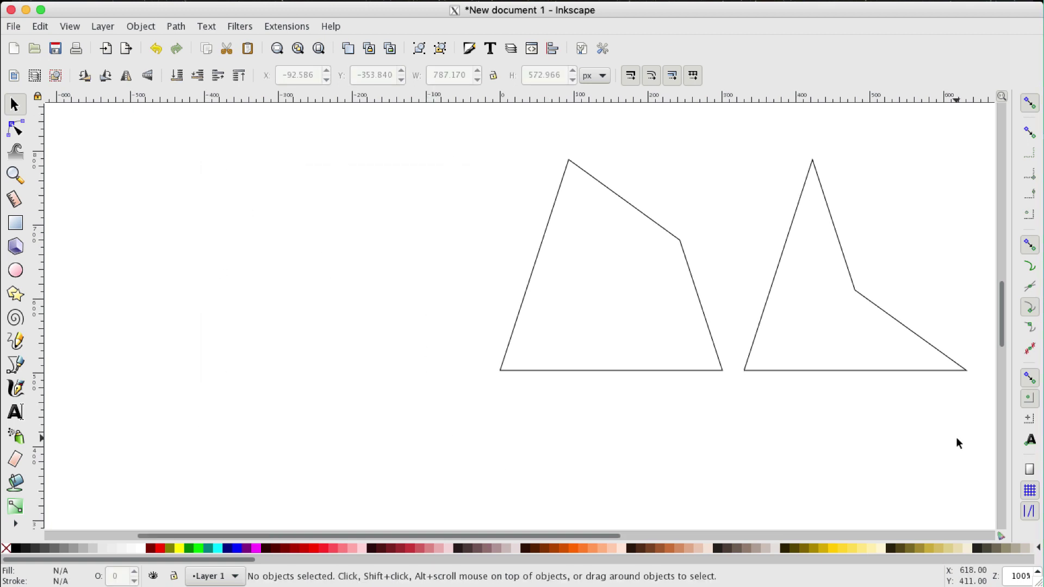
Step: Select the kite and dart together and shift them left
click(701, 374)
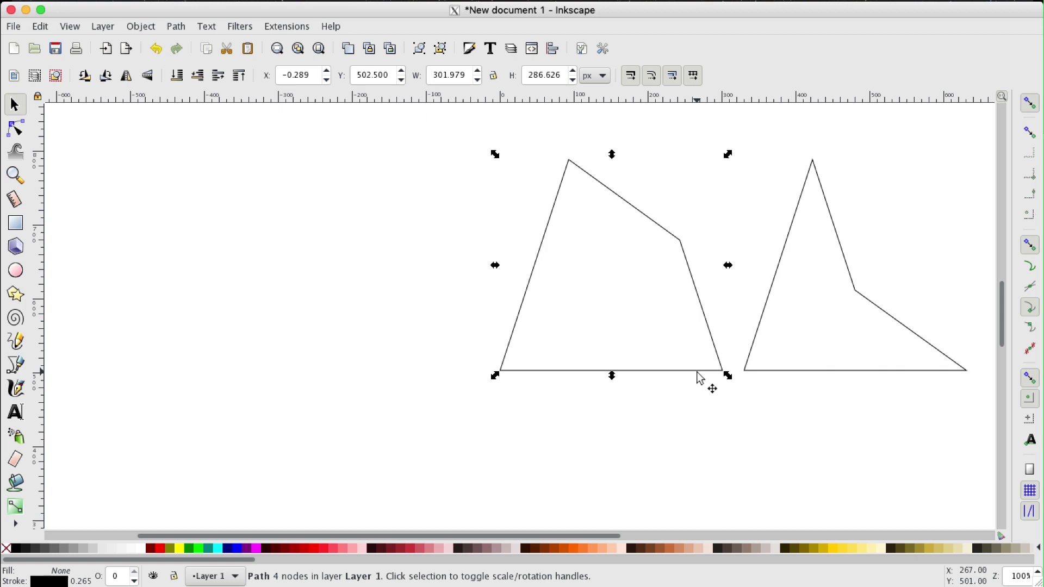
shift+click(863, 372)
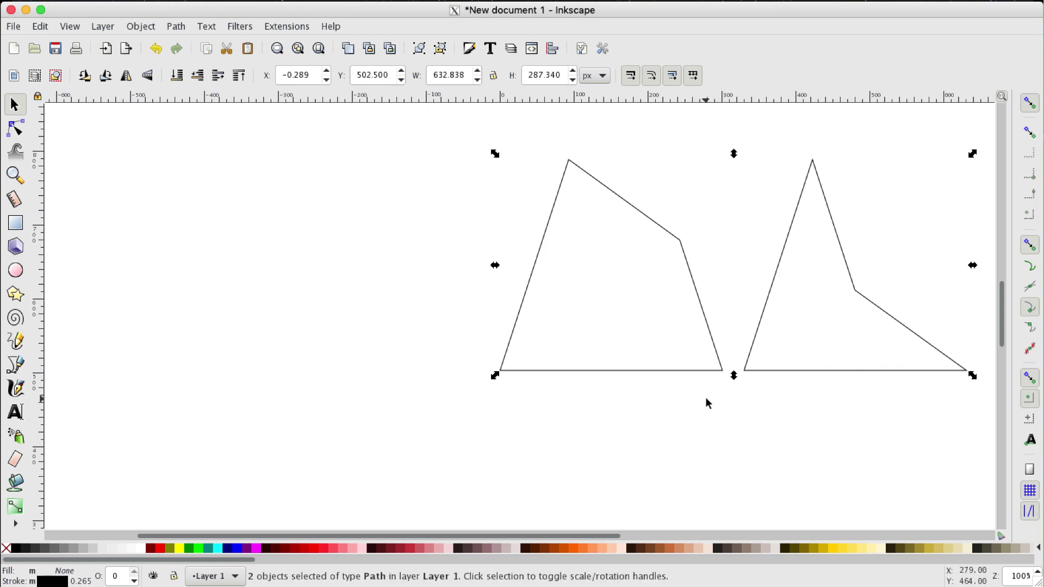
key(Left)
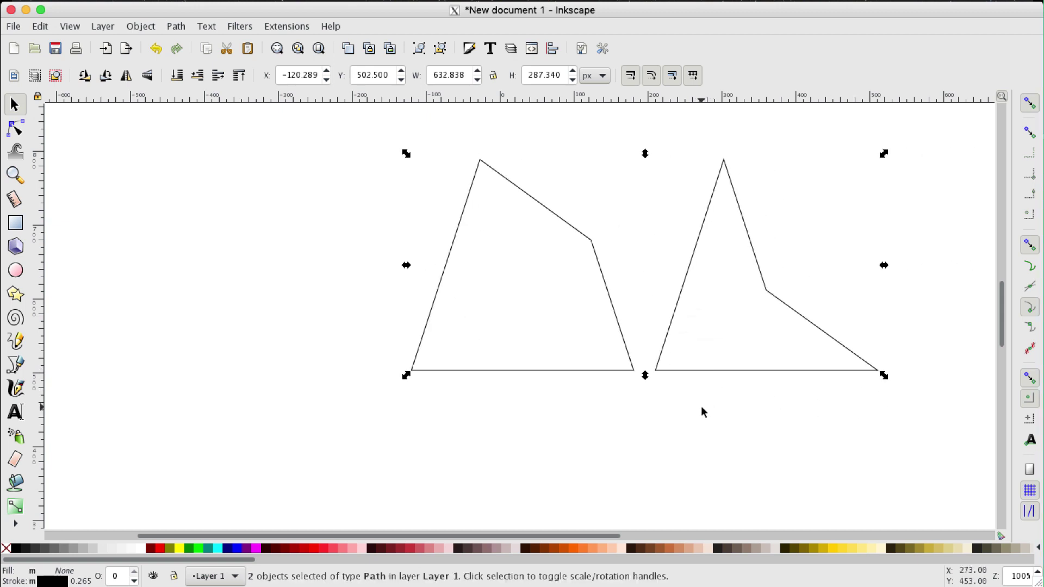
key(Left)
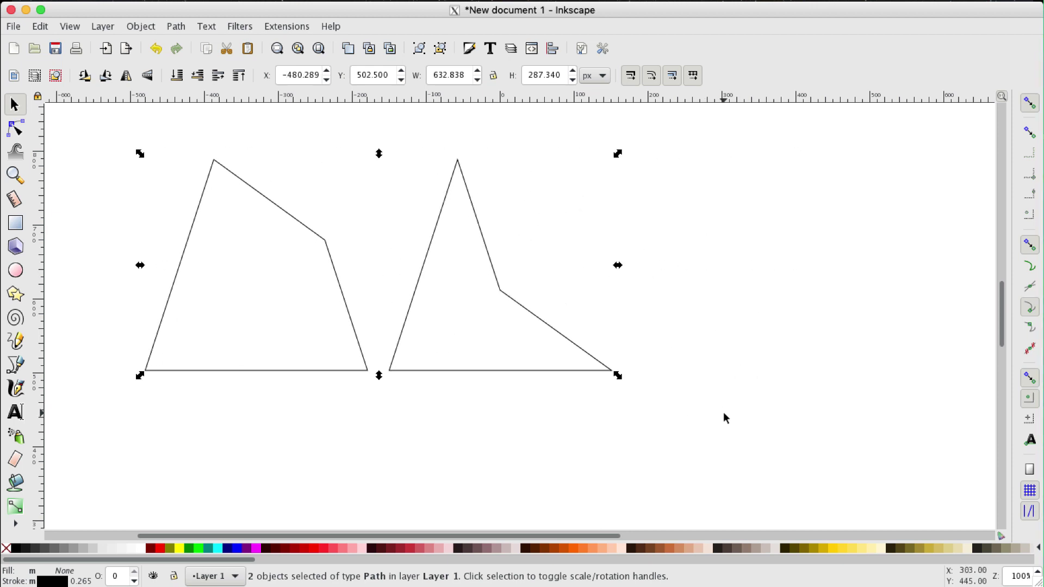
Step: Duplicate the kite-and-dart pair and move the copy down below the original pair
key(ctrl+d)
key(Down)
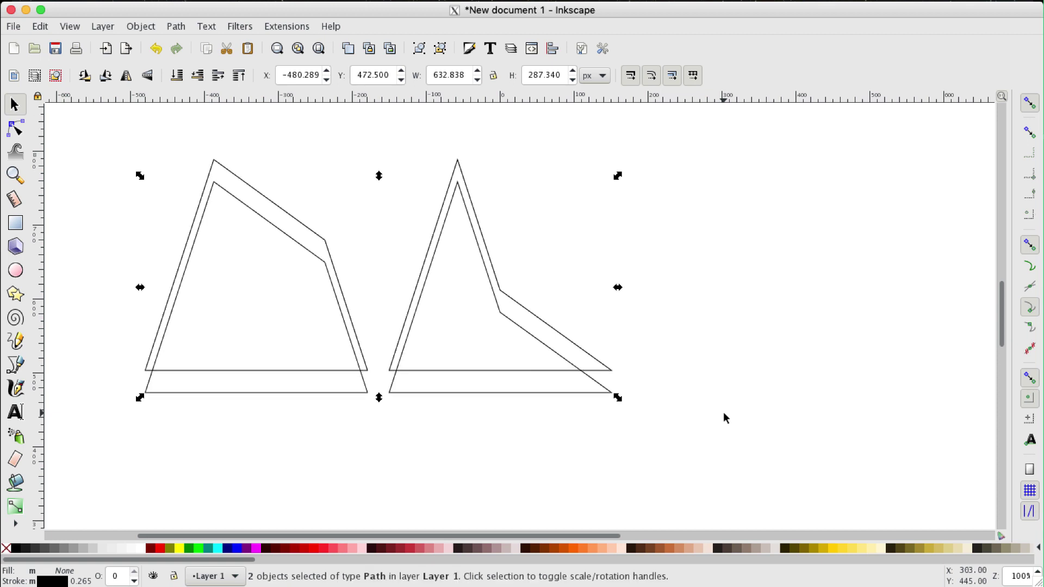
key(Down)
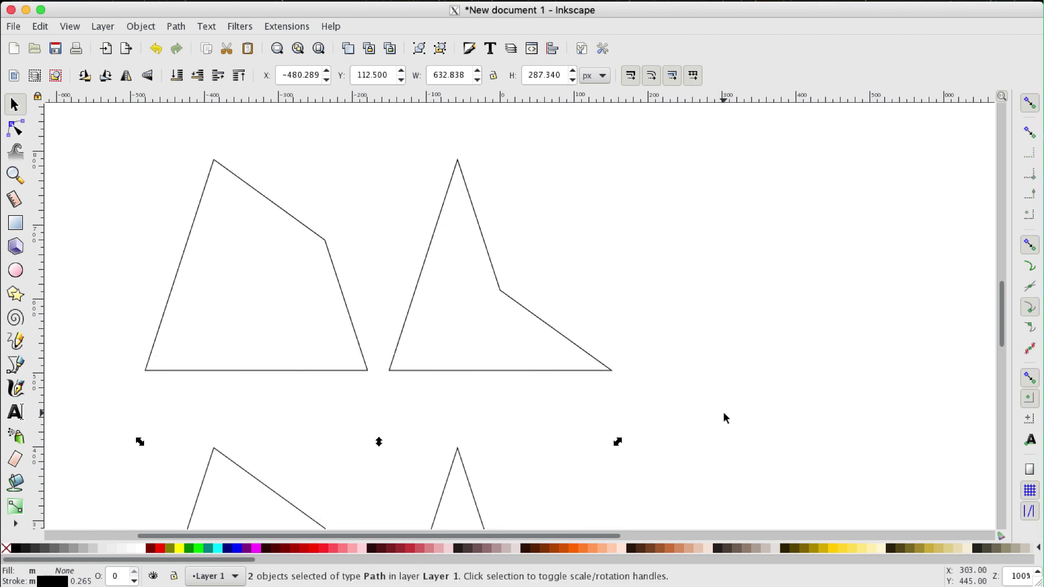
key(minus)
key(minus)
key(minus)
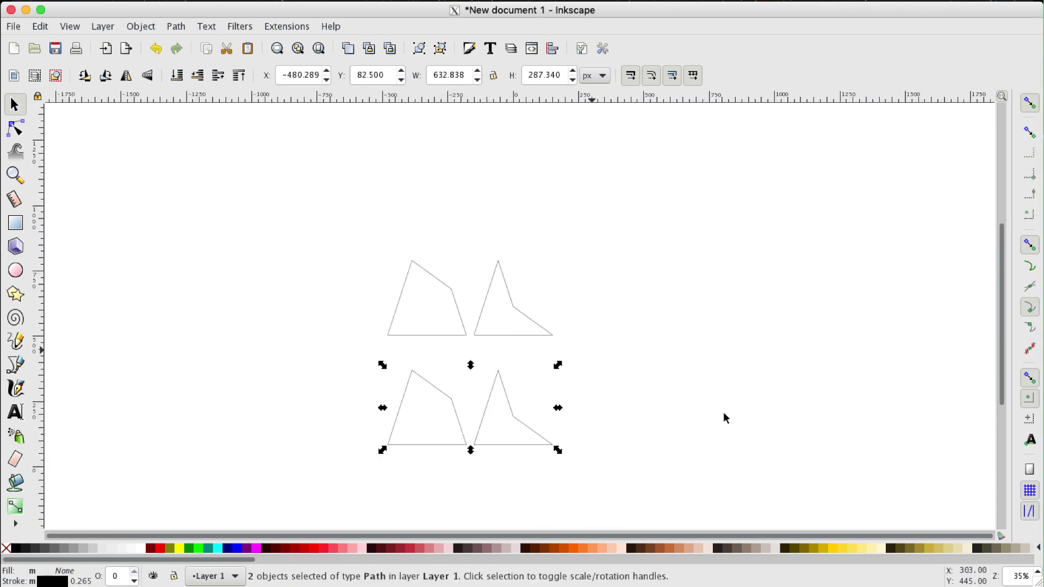
key(Down)
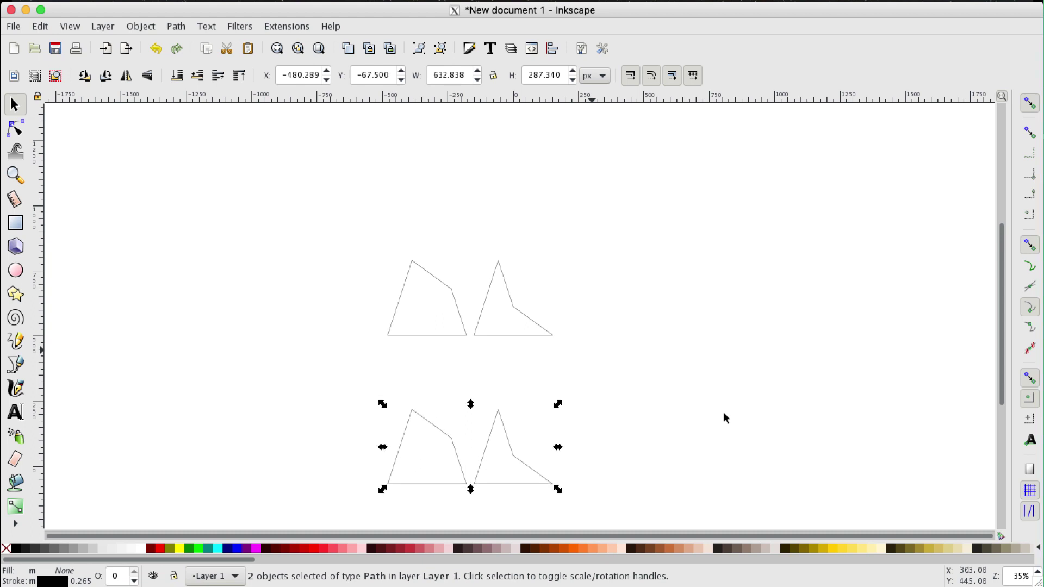
scroll(724, 417, right, 5)
scroll(724, 417, down, 2)
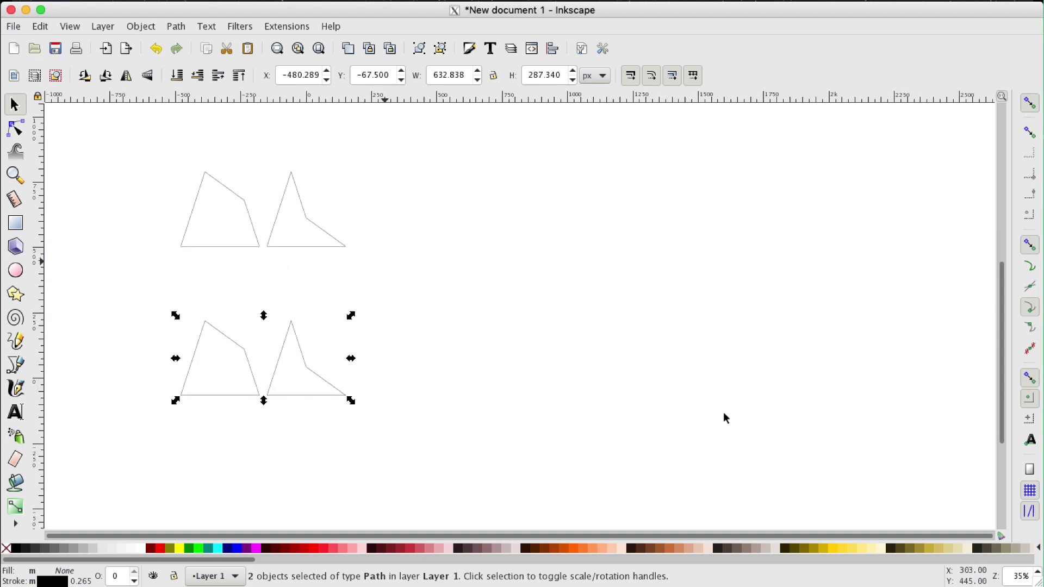
click(416, 447)
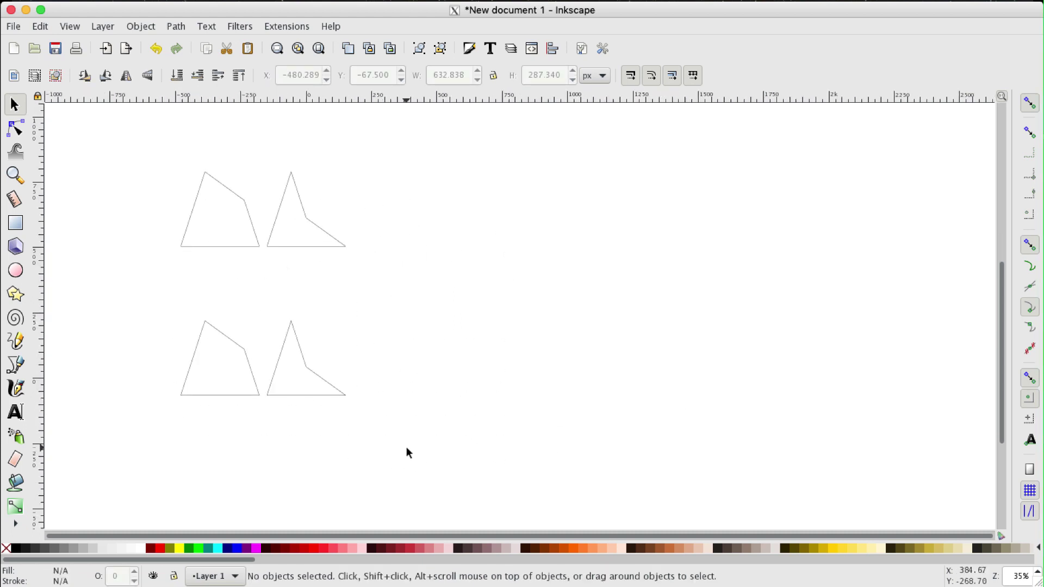
Step: Rotate the lower dart 180° and fit it against the lower kite to form a rhombus
click(332, 396)
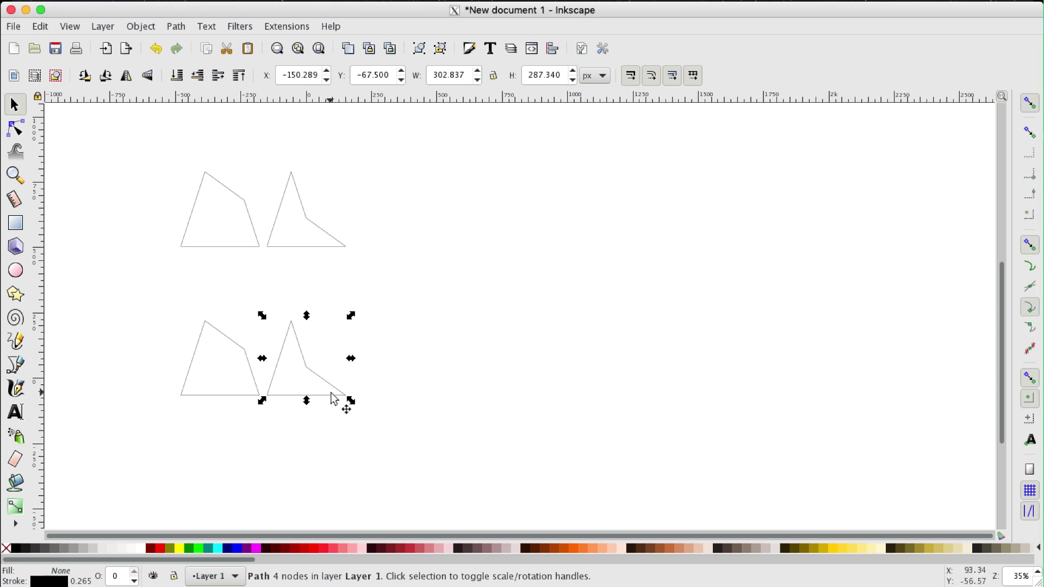
click(332, 394)
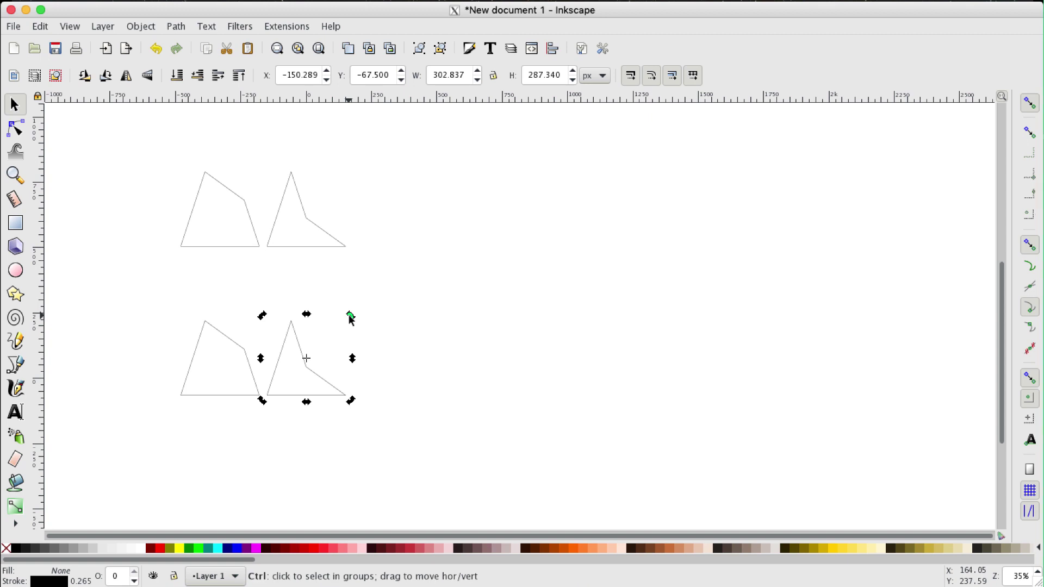
drag(350, 316, 270, 397)
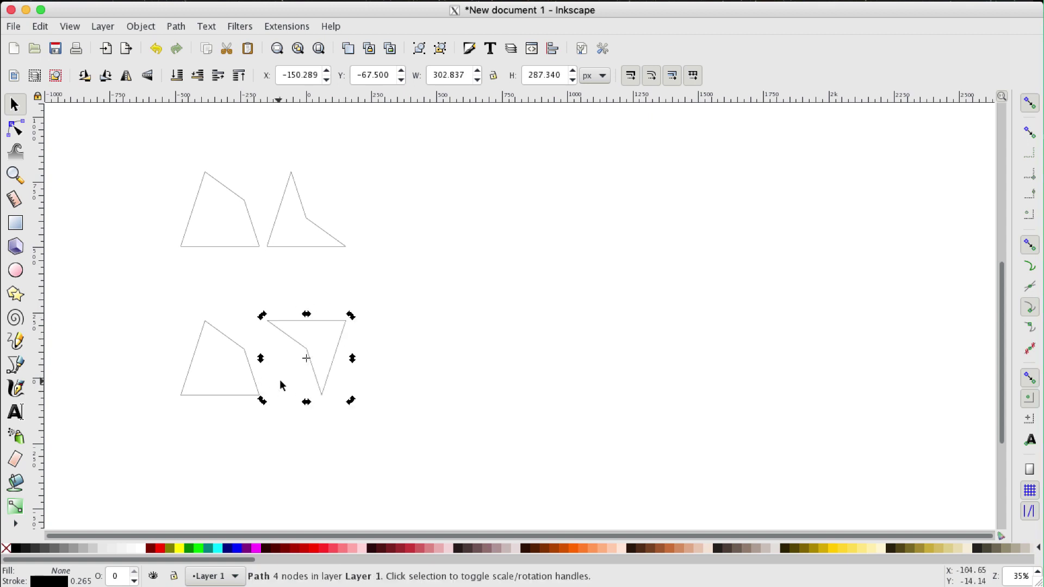
drag(324, 322, 265, 324)
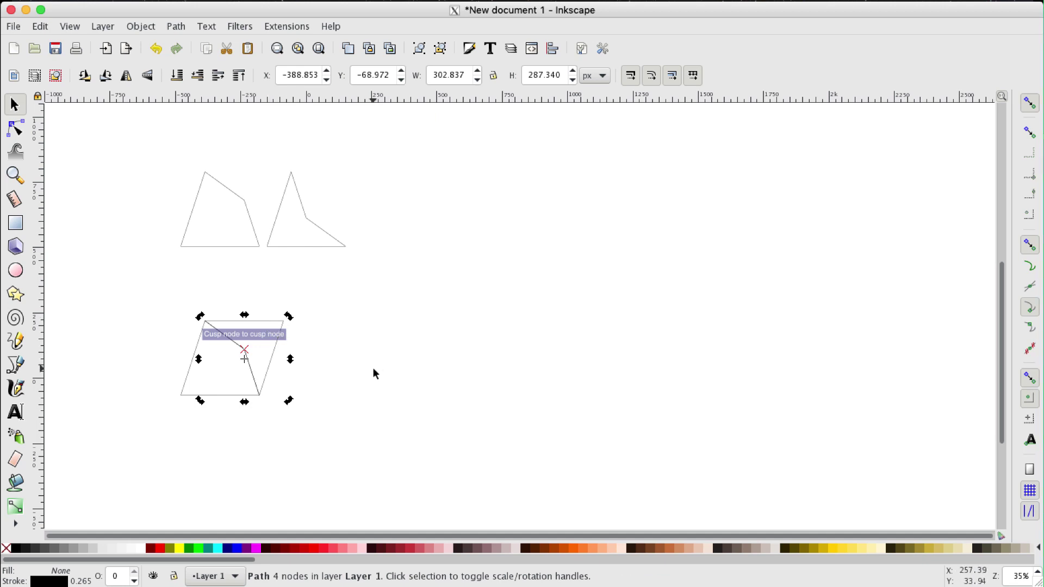
Step: Copy the rhombus to its right, then duplicate both rhombuses as a second row below
drag(340, 294, 168, 428)
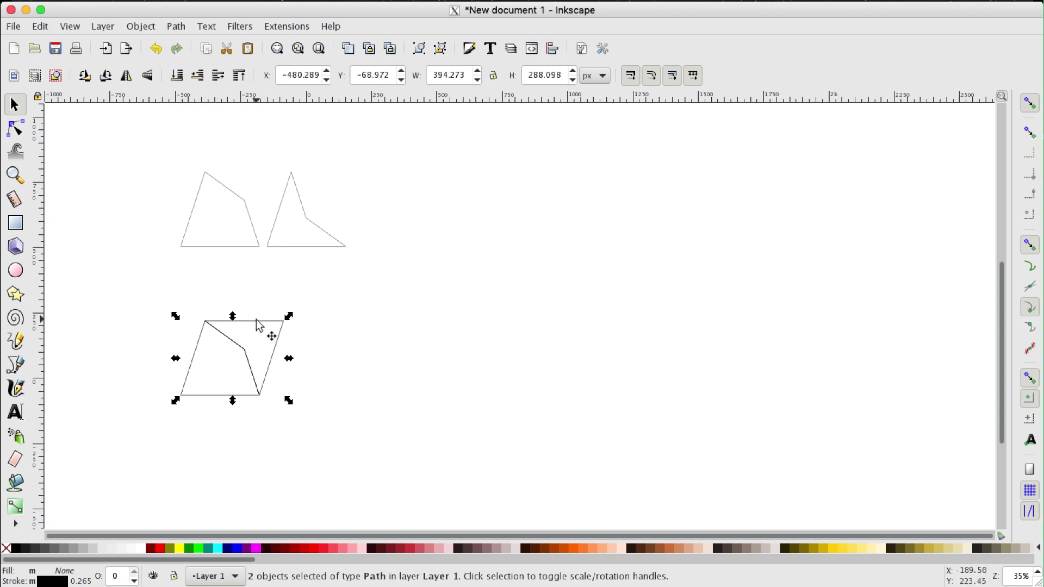
drag(258, 324, 337, 327)
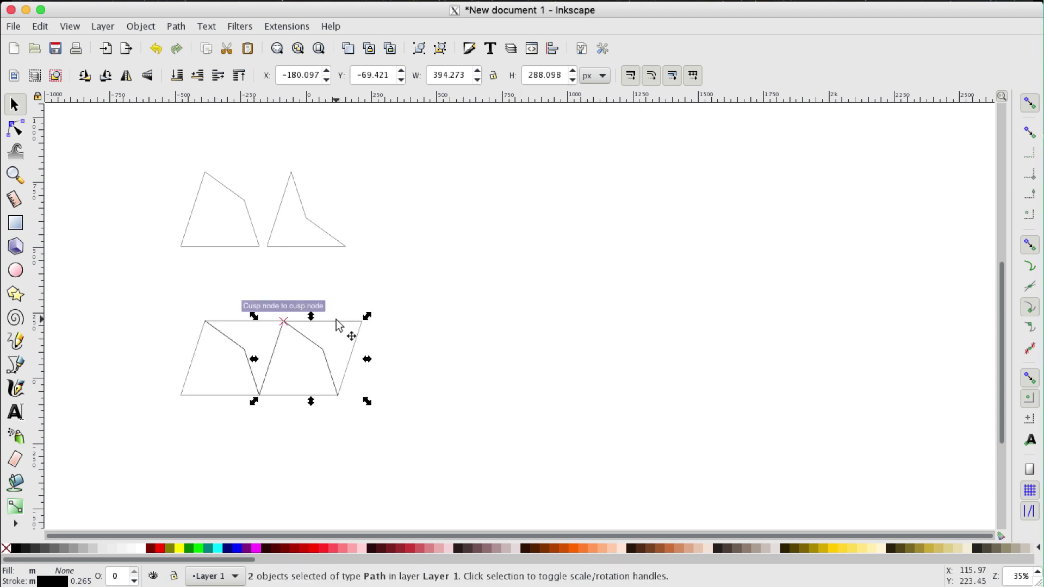
drag(415, 276, 162, 424)
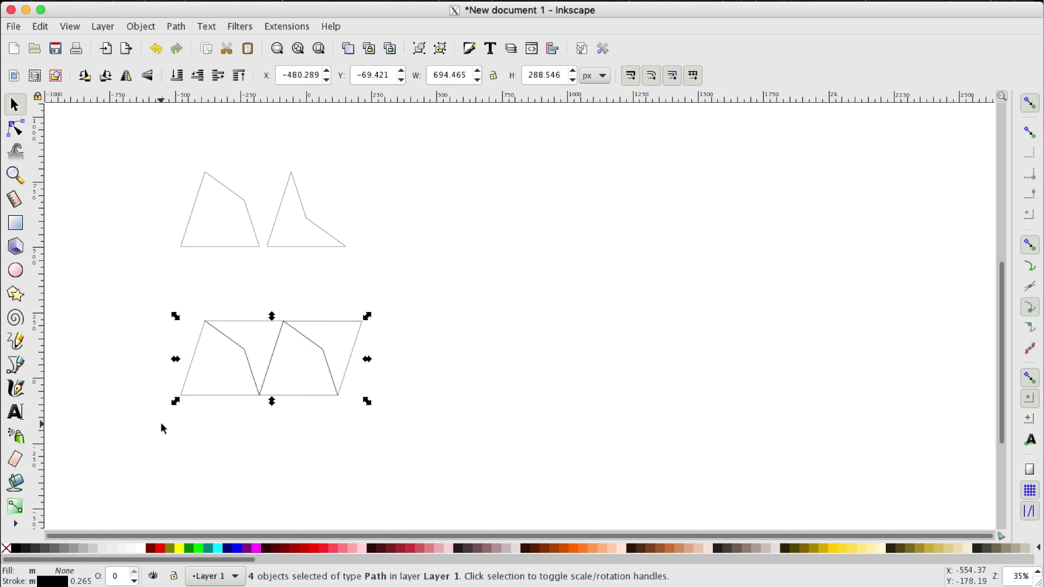
key(ctrl+d)
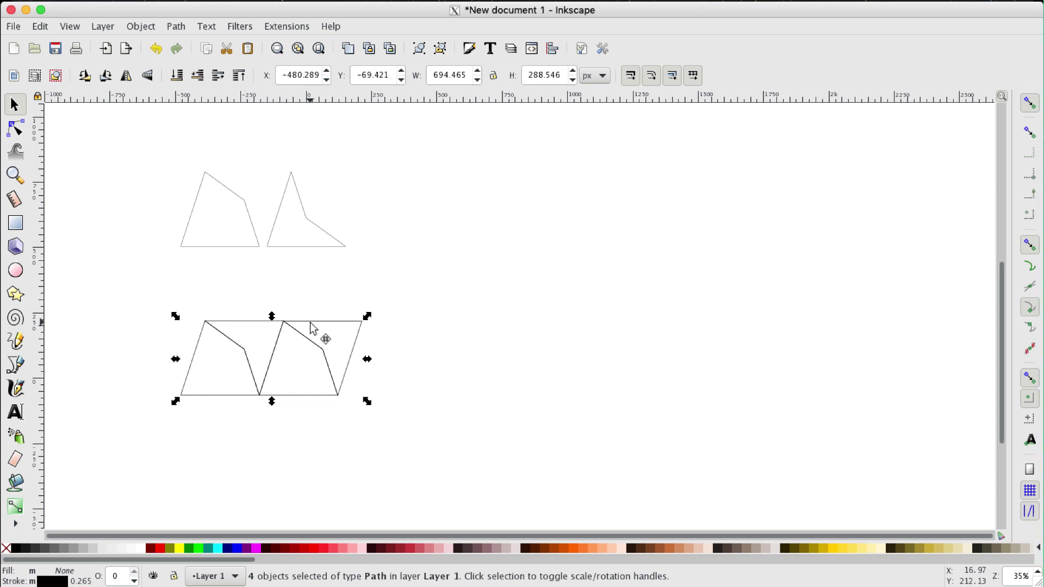
mouse_move(311, 328)
mouse_down()
mouse_move(300, 439)
mouse_move(287, 409)
mouse_up()
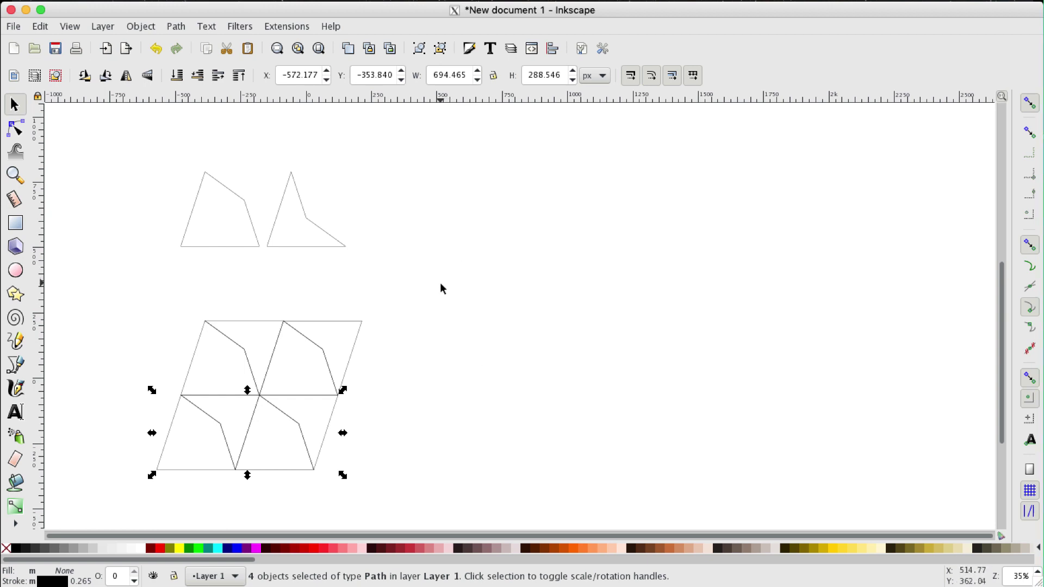
Step: Delete the rhombus tiling and zoom back to 100% on the remaining kite and dart
drag(441, 283, 100, 501)
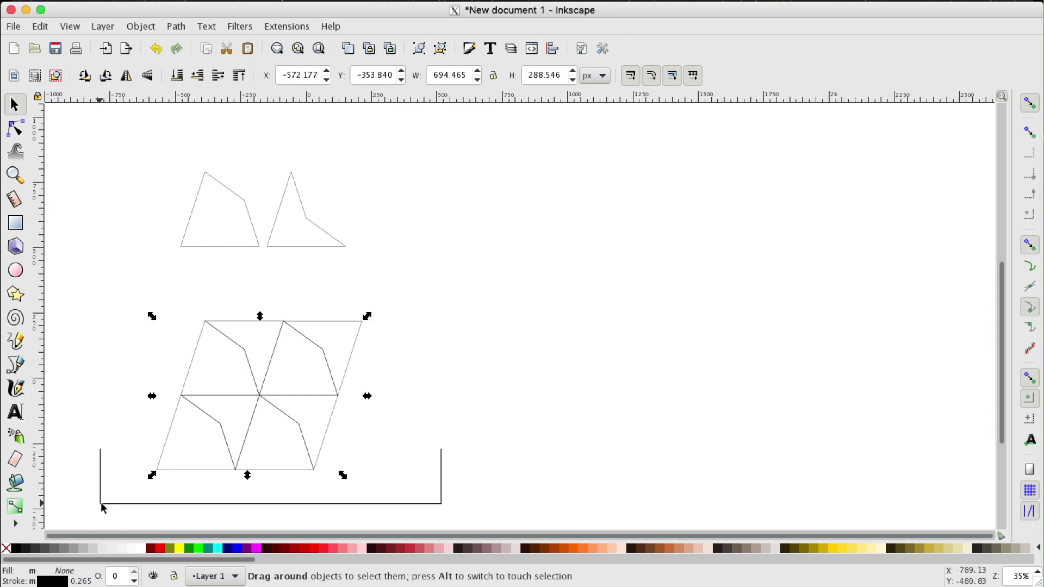
key(Delete)
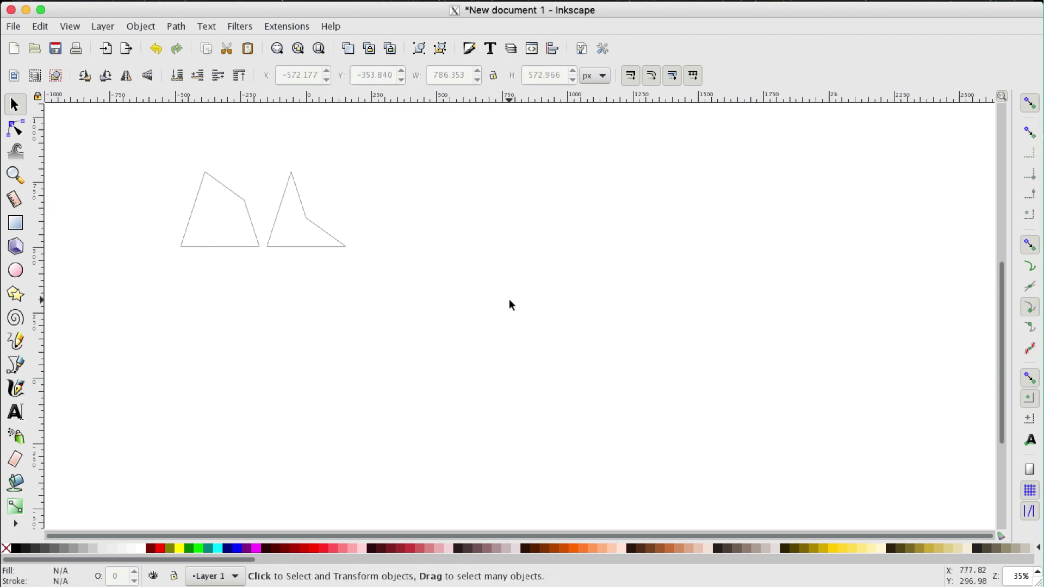
key(plus)
key(plus)
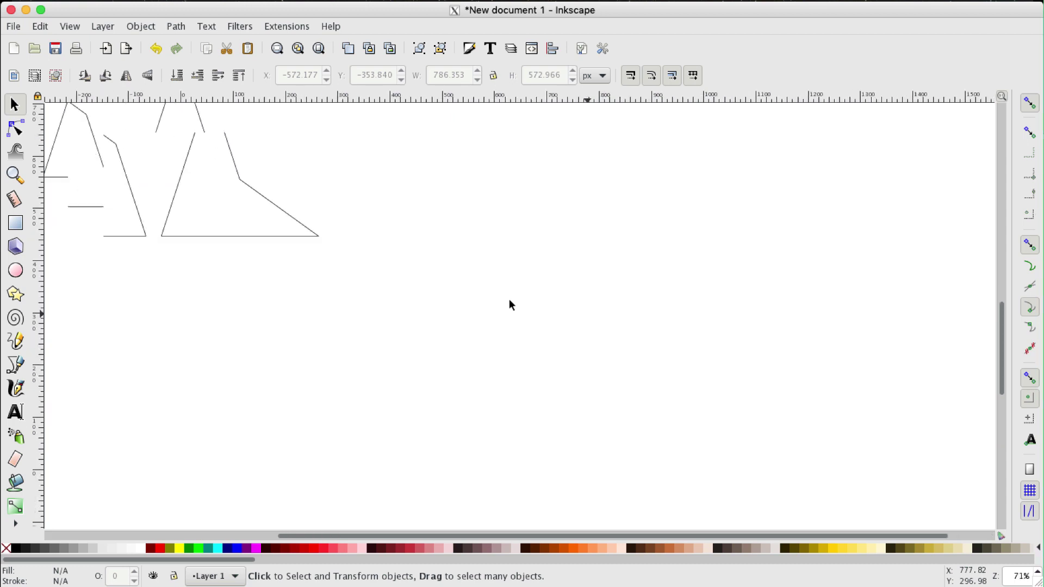
key(plus)
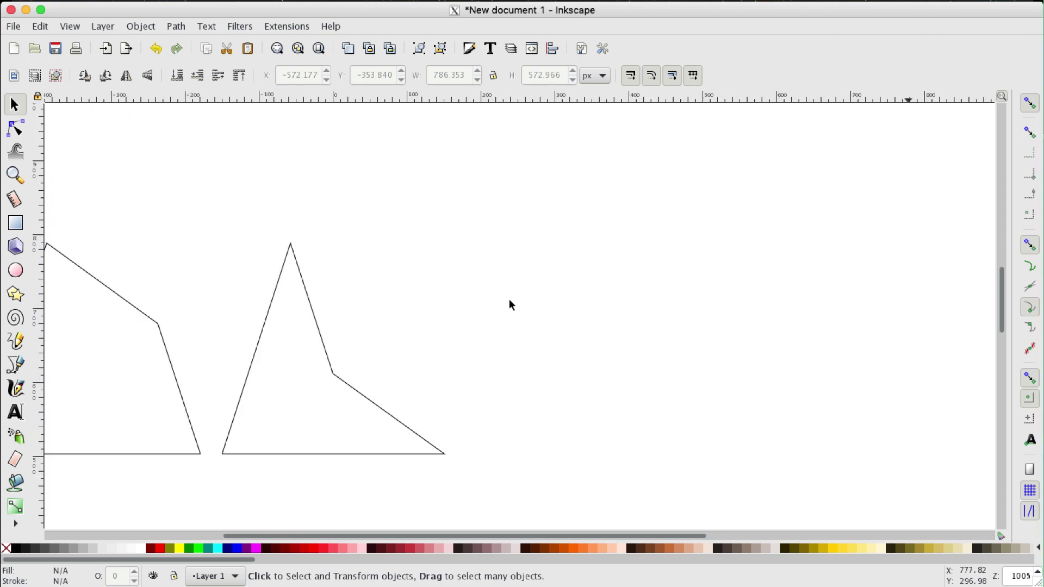
scroll(509, 299, right, 5)
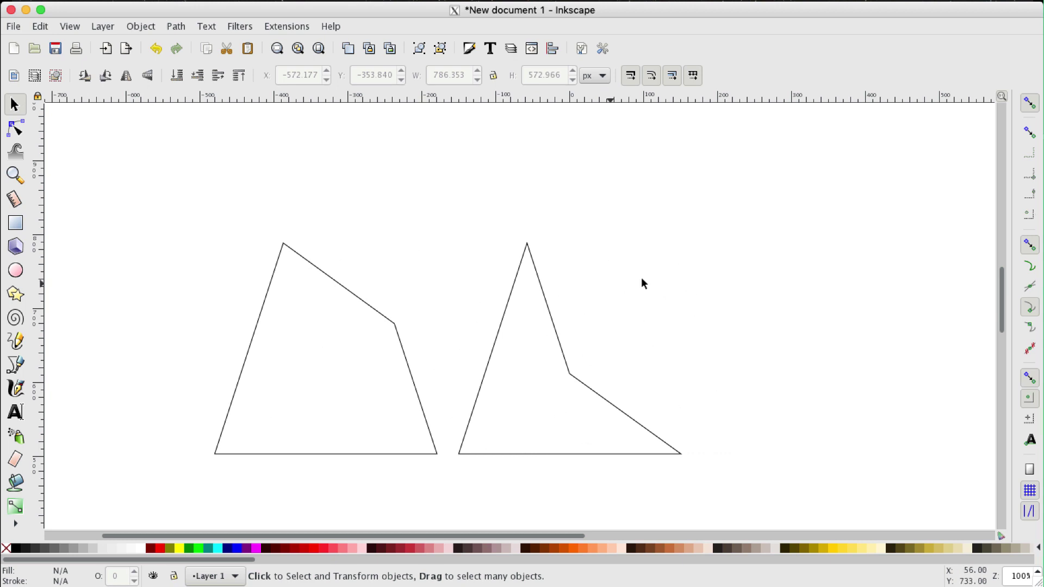